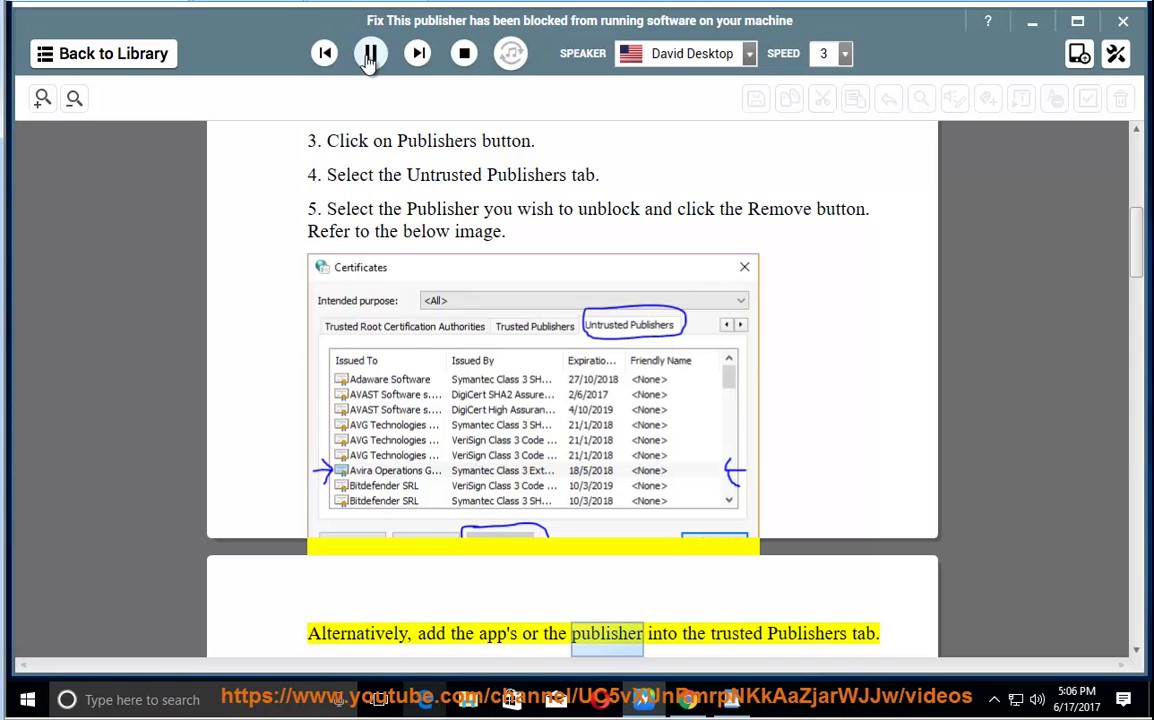
Pause the guide's read-aloud at the sentence about the trusted Publishers tab
left_click(370, 60)
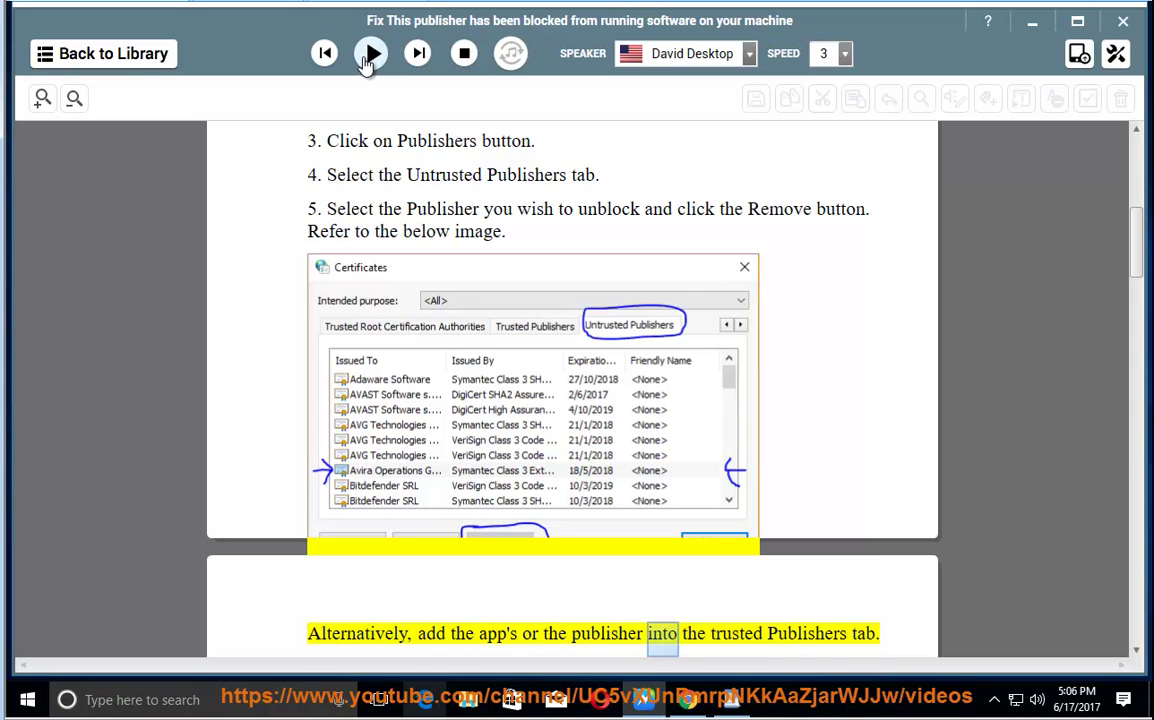
Launch Internet Explorer from a Windows search for 'ie'
left_click(195, 697)
type("ie")
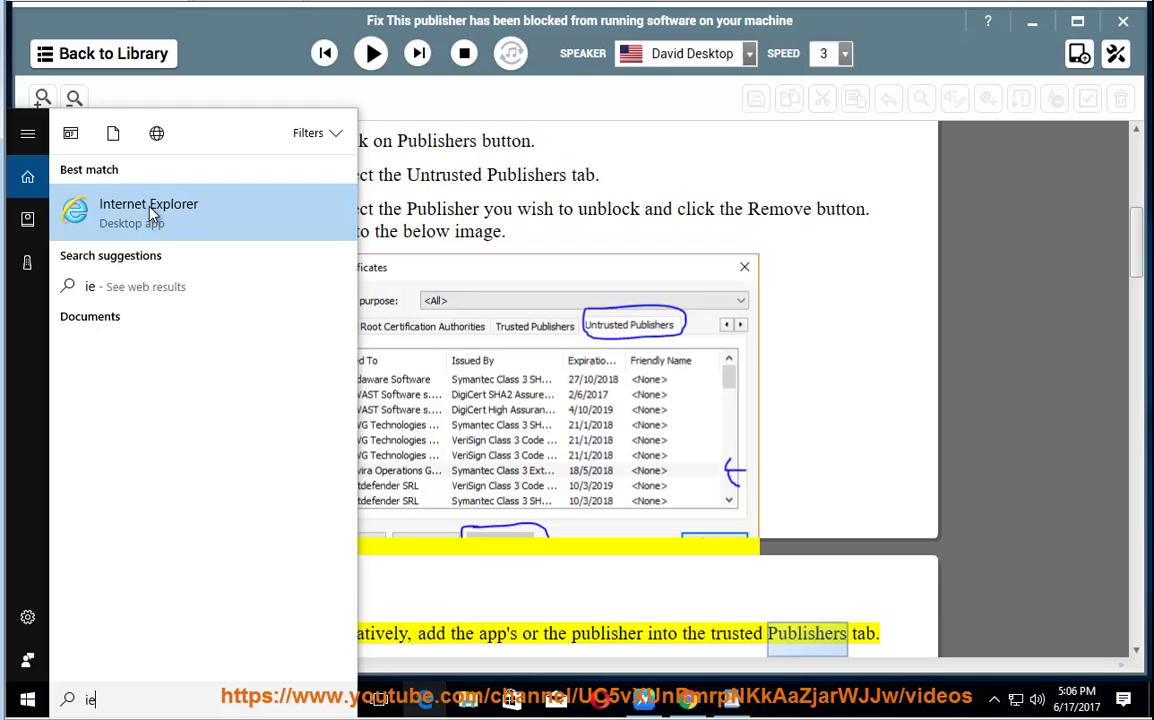
left_click(200, 218)
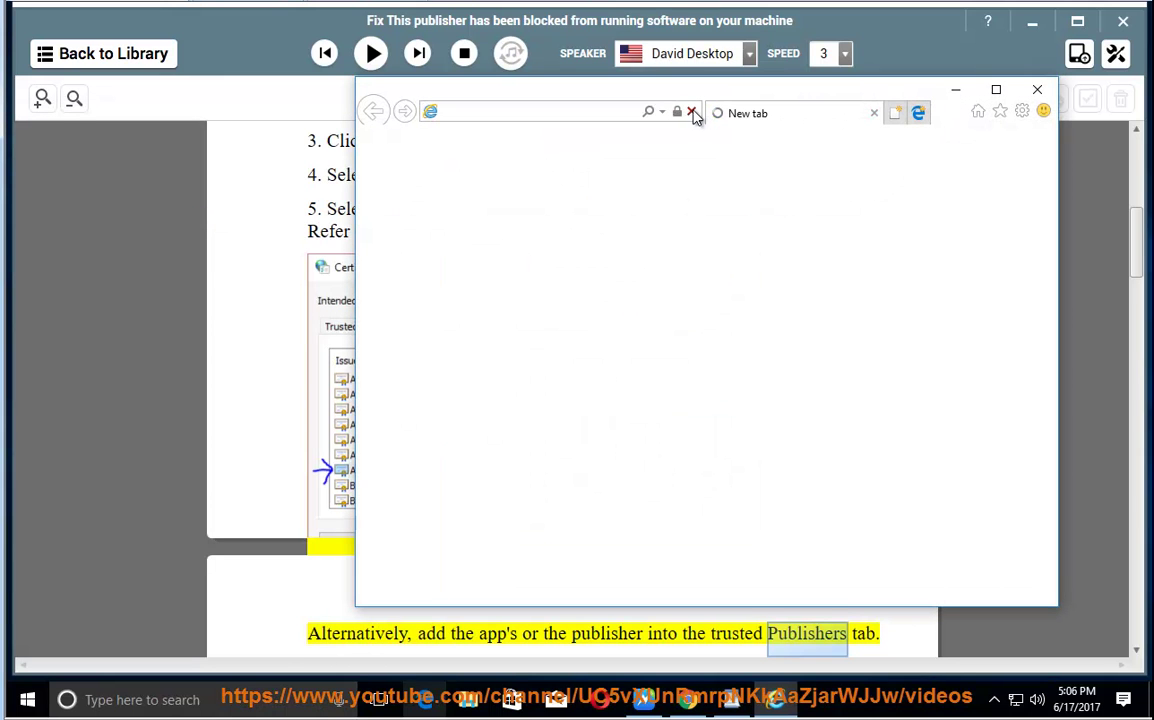
Check the Untrusted Publishers list under Internet Options > Content > Publishers, then close both dialogs
left_click(1021, 111)
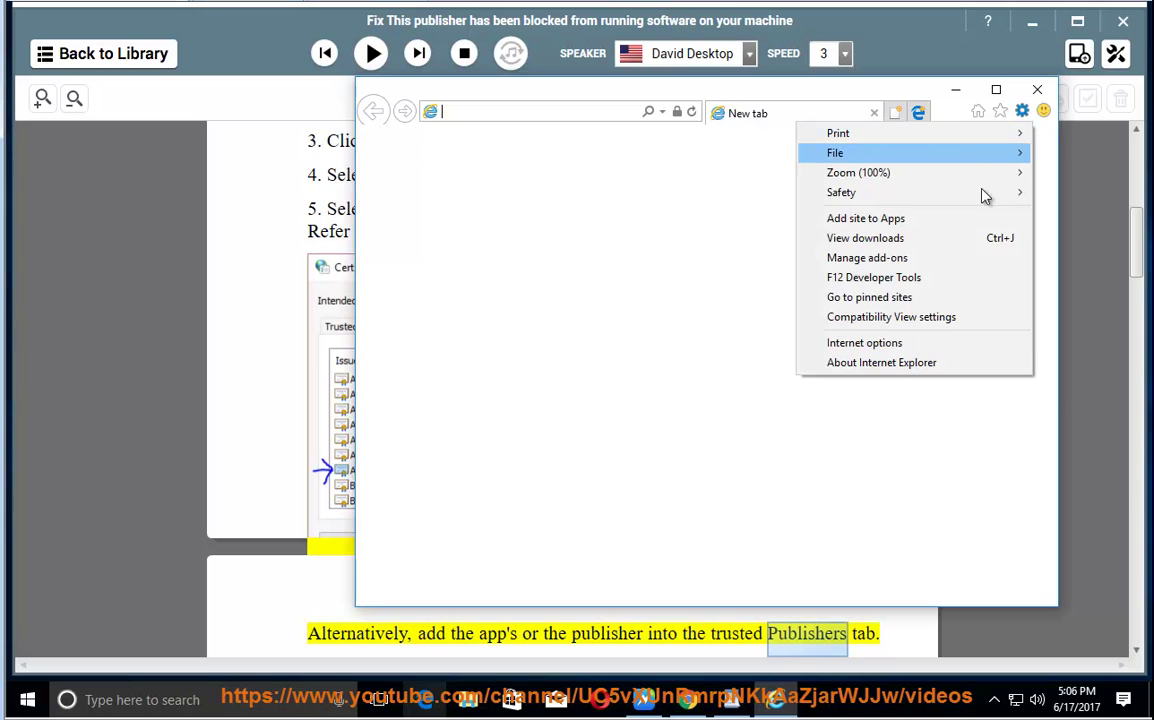
left_click(932, 346)
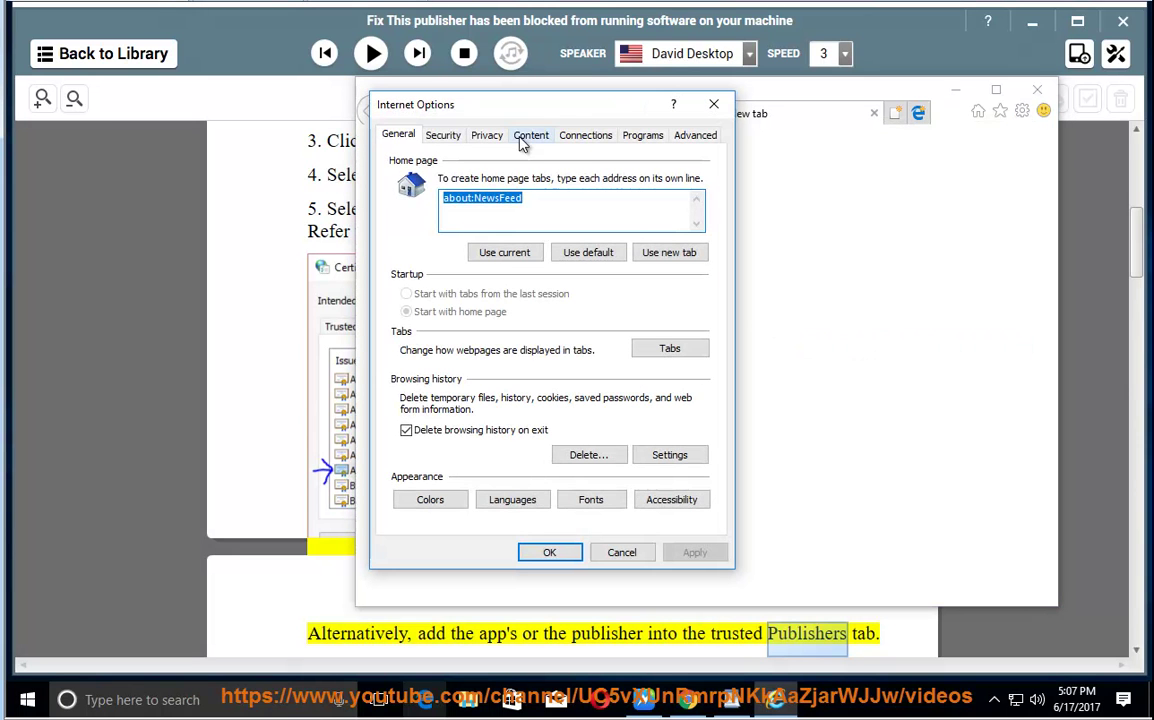
left_click(531, 140)
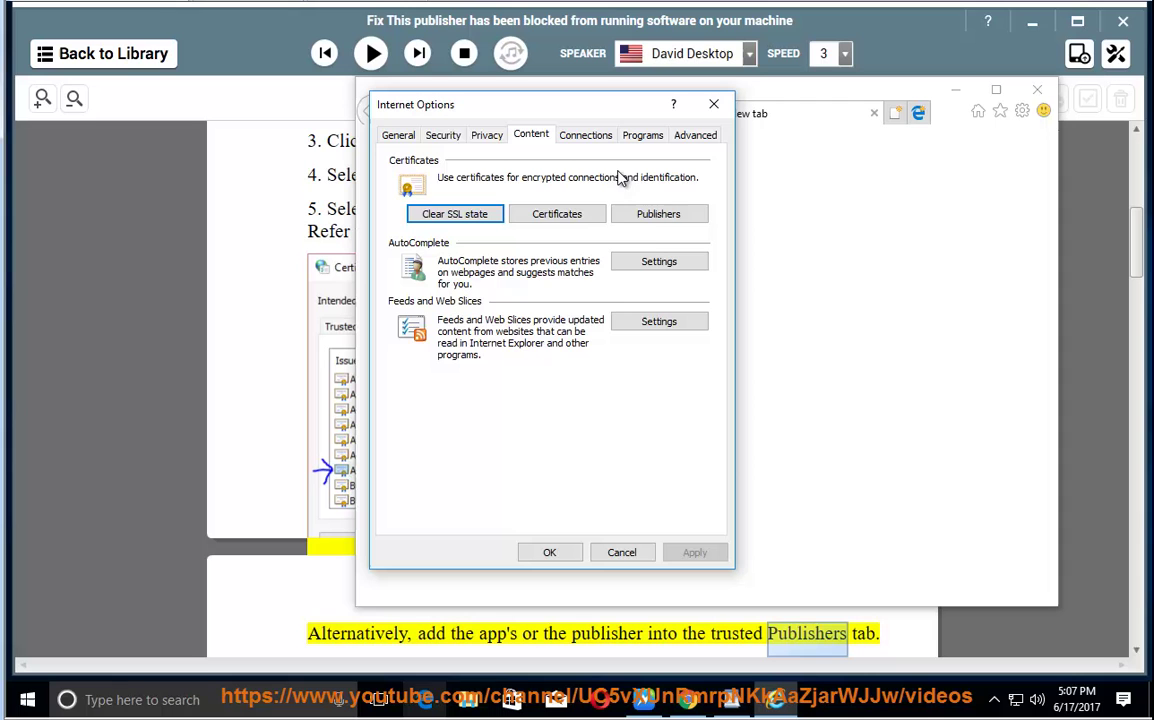
left_click(657, 216)
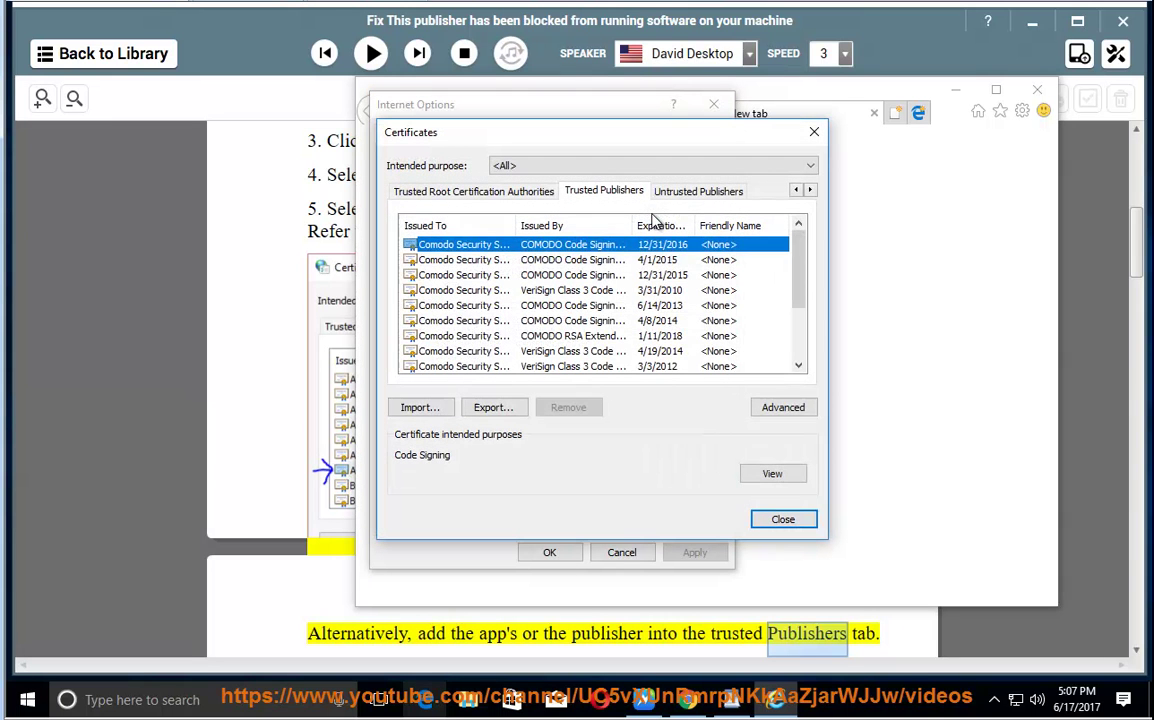
left_click(716, 197)
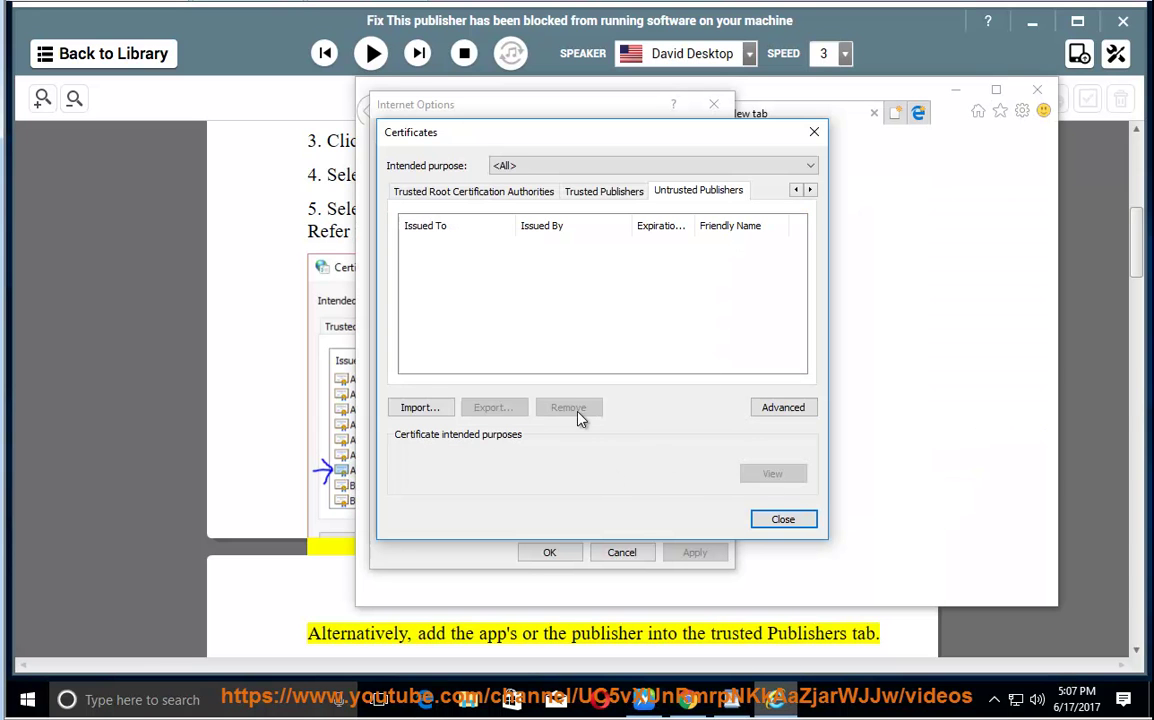
left_click(770, 519)
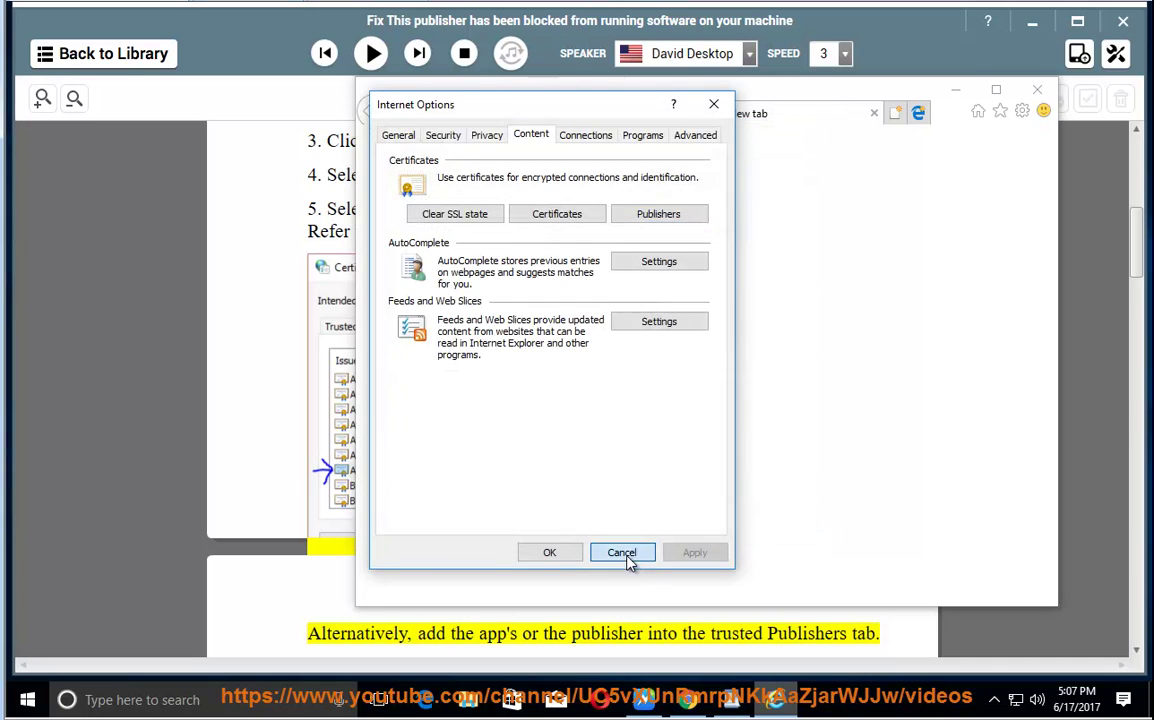
left_click(621, 552)
Minimize the browser and have the UAC-lowering tip read aloud, pausing at item 2
left_click(958, 91)
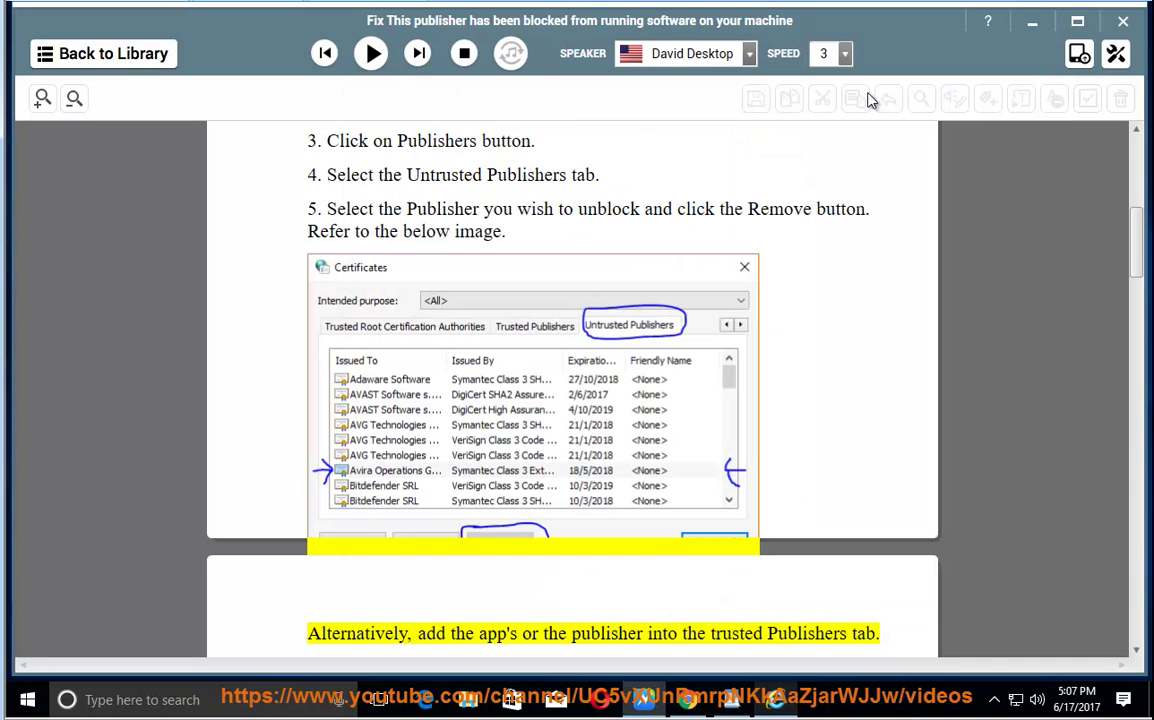
left_click(372, 53)
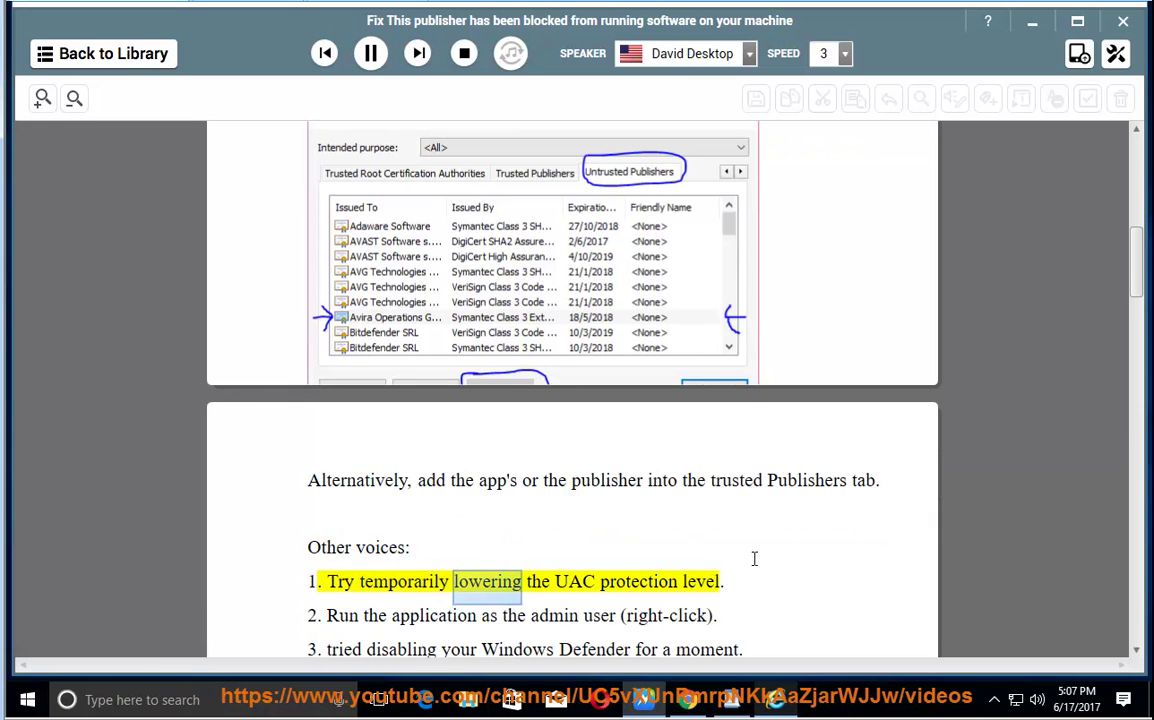
left_click(371, 53)
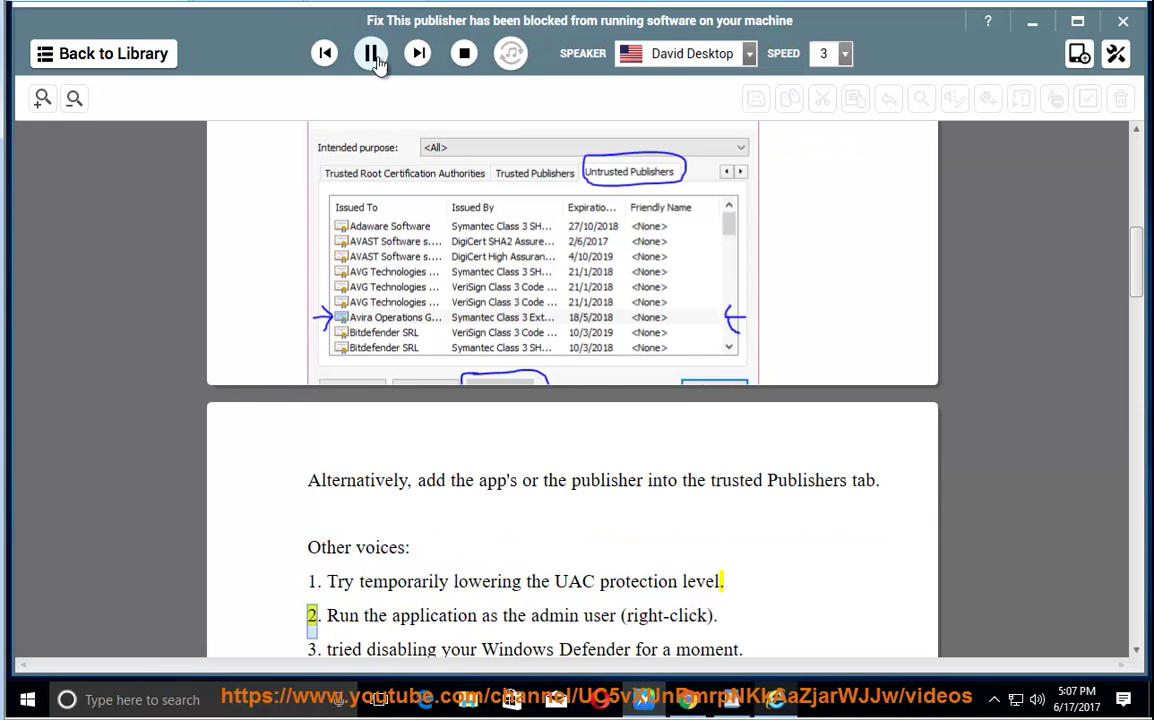
left_click(113, 700)
type("UAC")
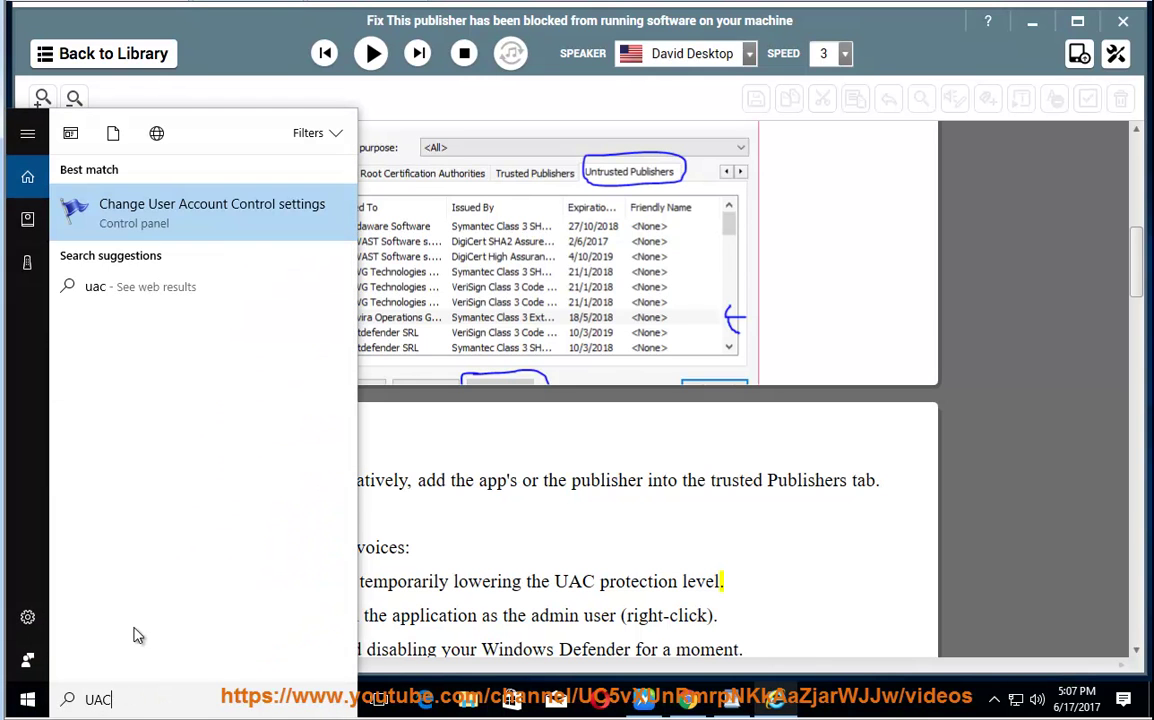
left_click(244, 232)
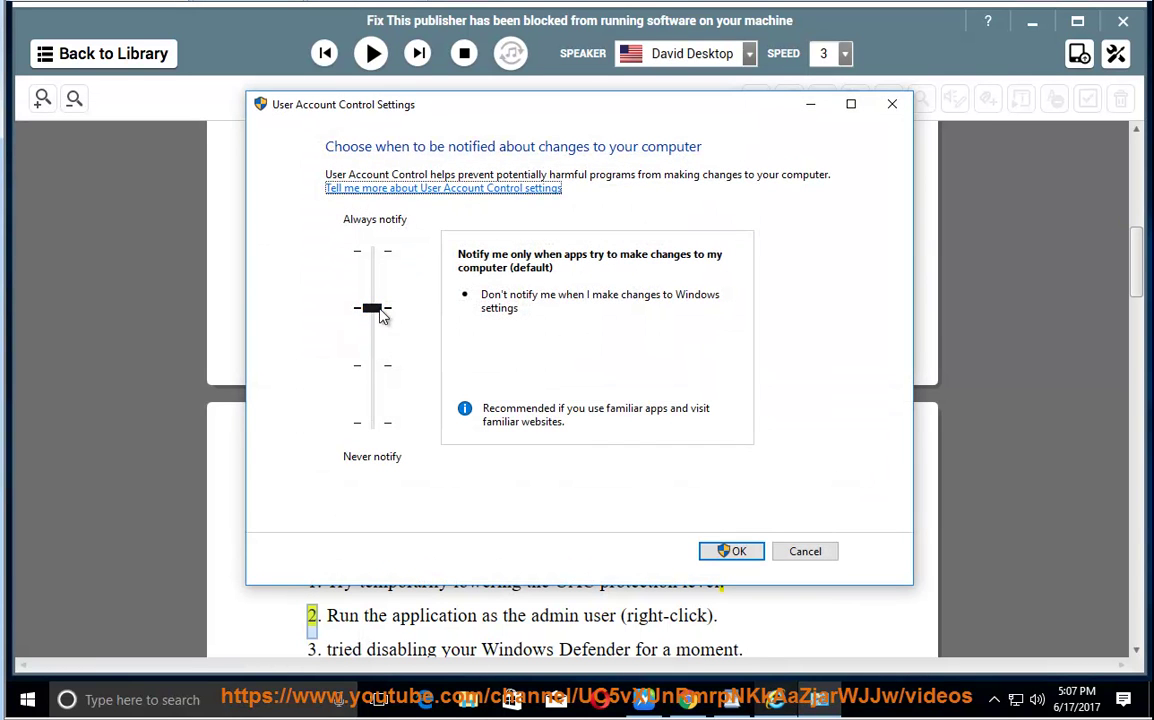
mouse_move(381, 316)
left_mouse_down()
mouse_move(374, 426)
mouse_move(385, 325)
left_mouse_up()
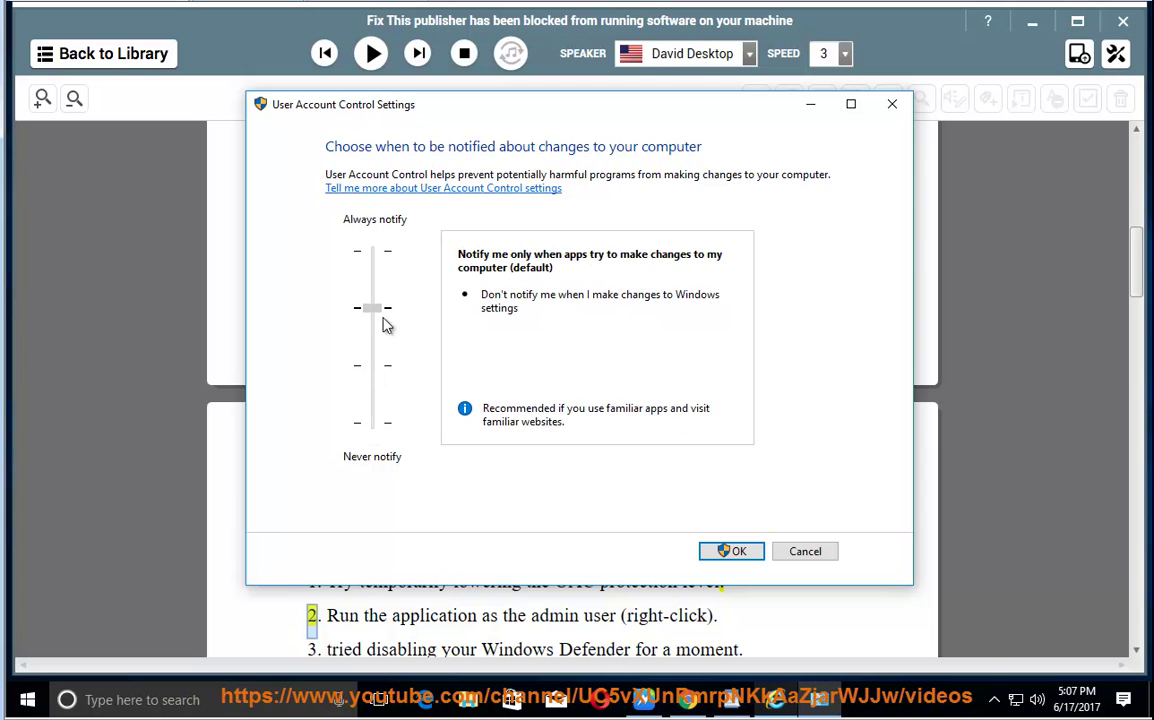
Close the UAC settings and have the admin-user and Windows Defender tips read, pausing at item 4
left_click(793, 543)
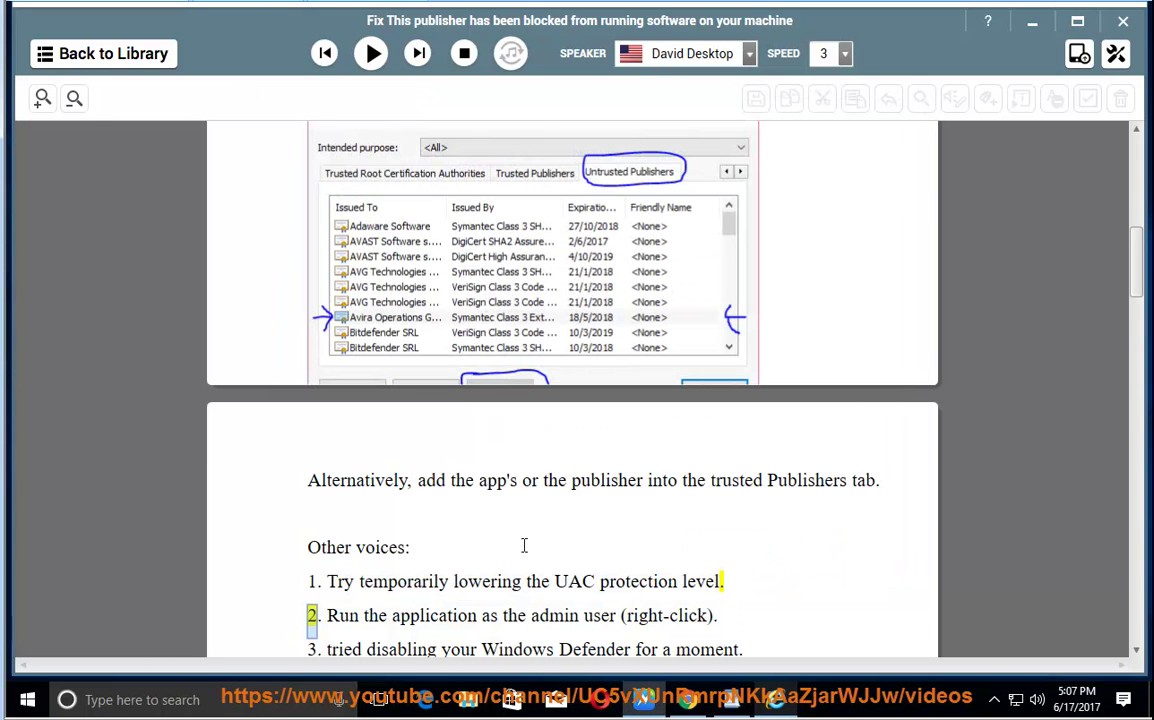
left_click(369, 58)
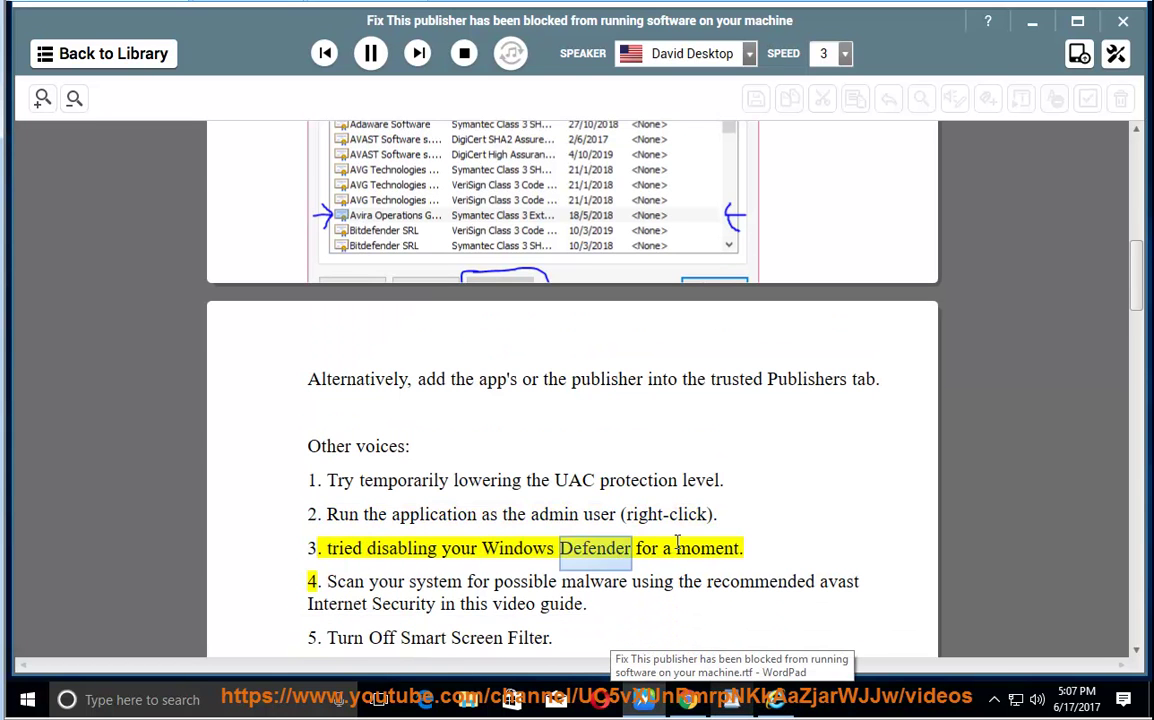
left_click(369, 53)
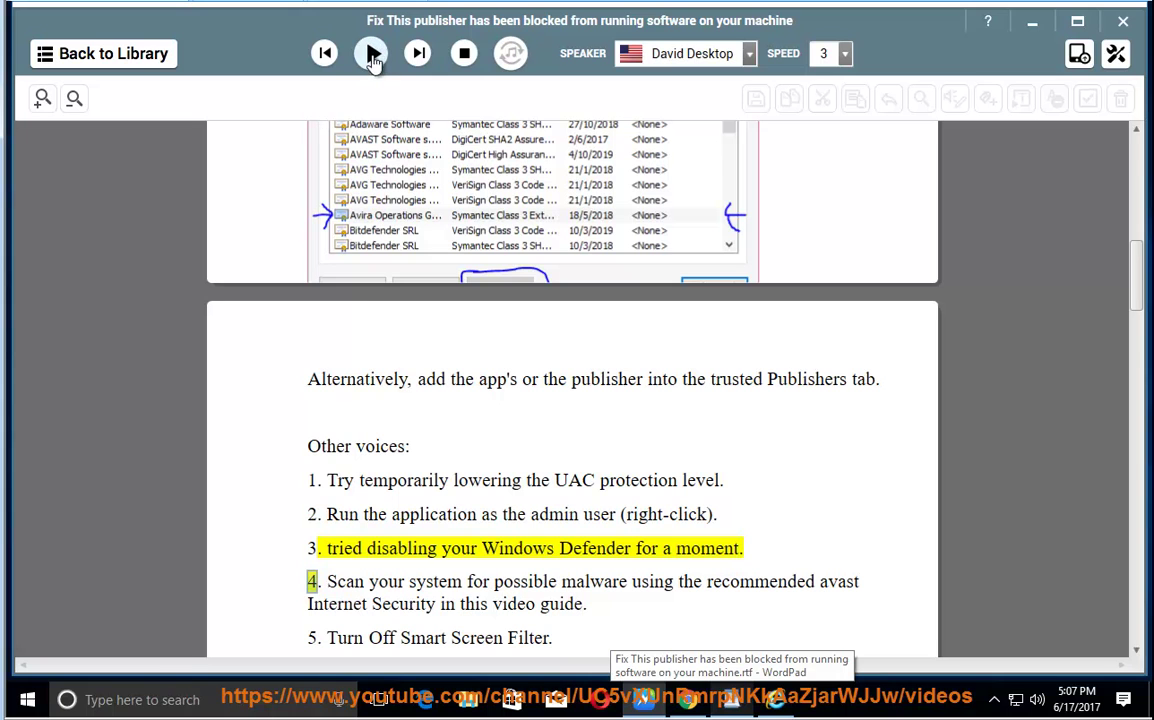
Open the Virus & threat protection settings in Windows Defender Security Center via a 'DEF' search
left_click(140, 700)
type("DEF")
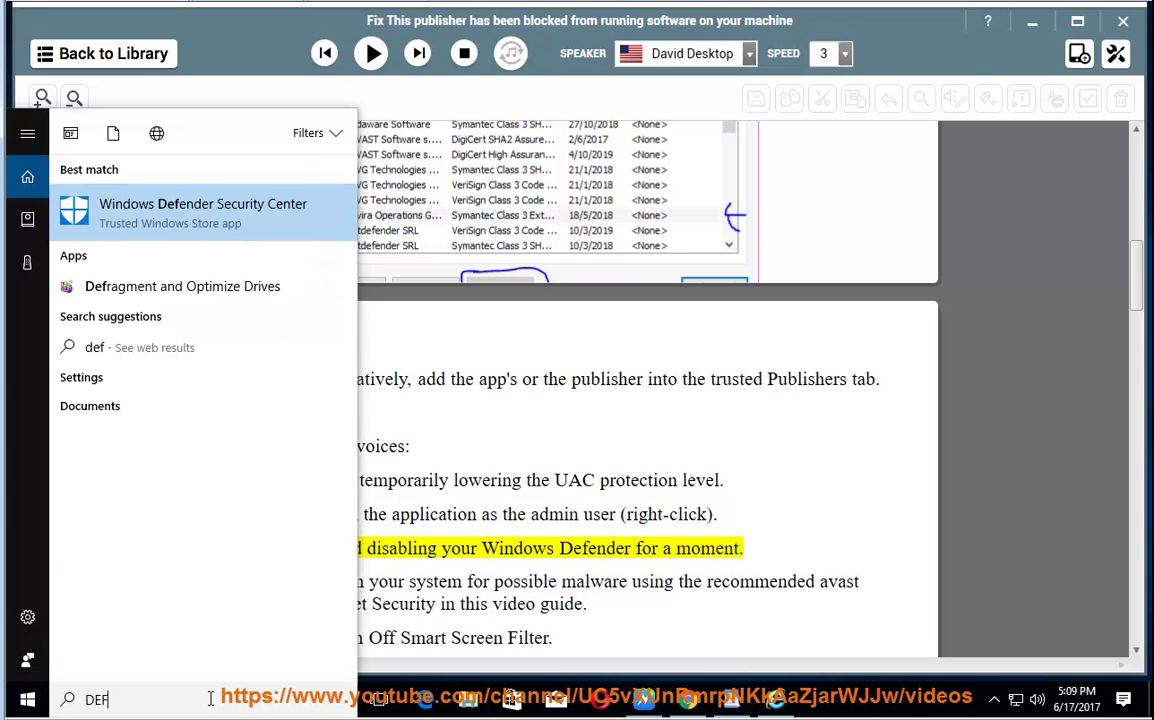
left_click(240, 214)
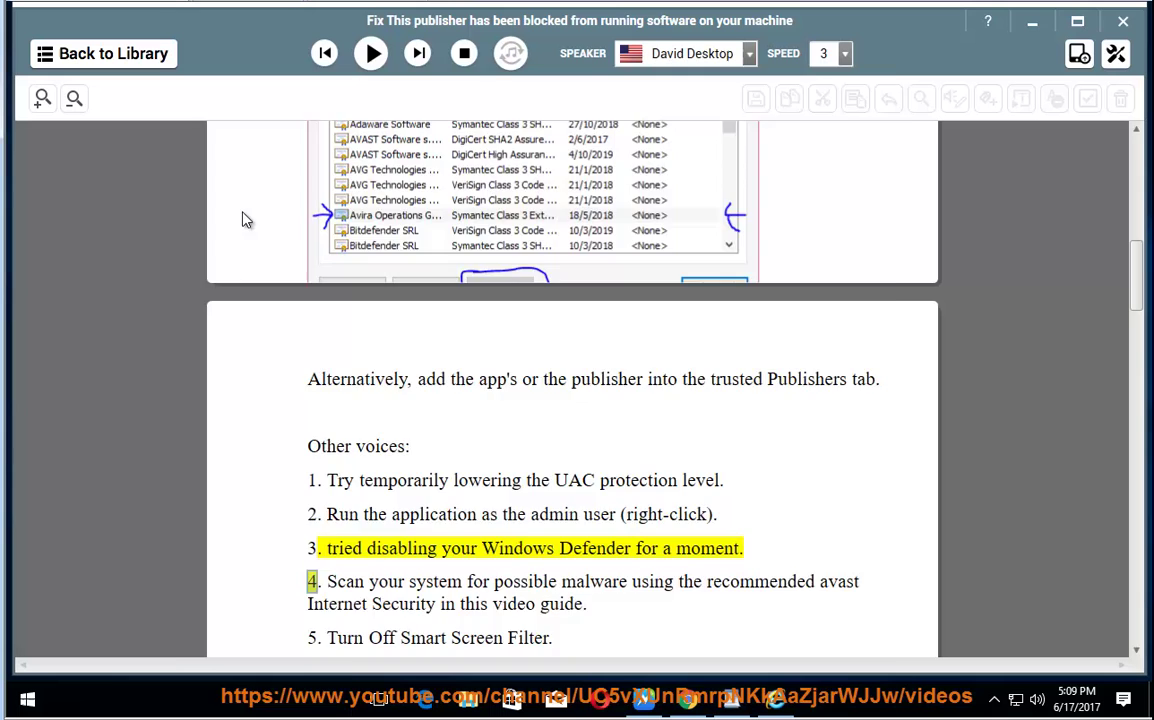
left_click(202, 129)
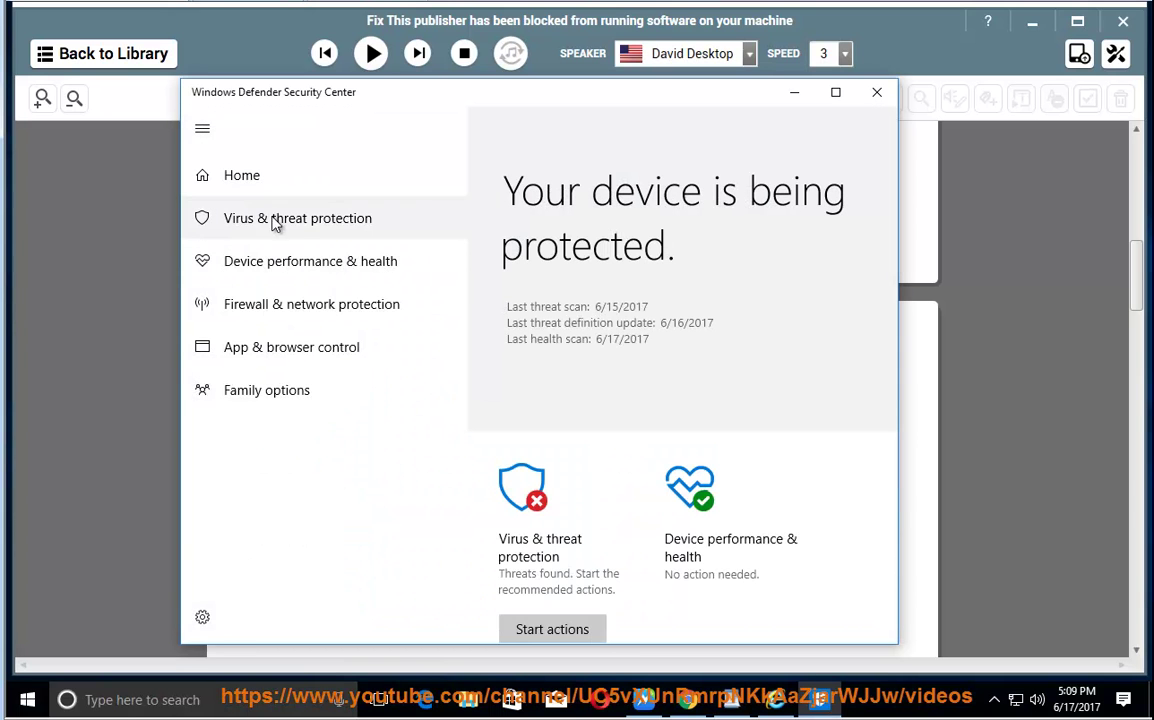
left_click(328, 220)
scroll(760, 509, "down", 1)
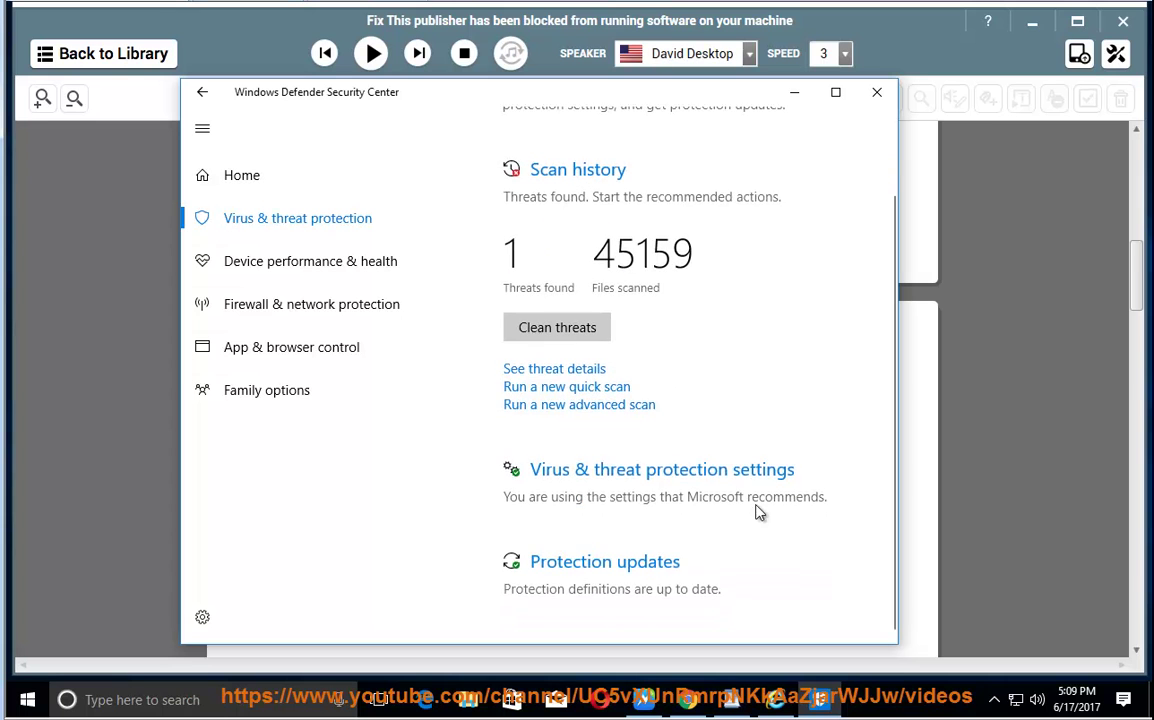
left_click(670, 471)
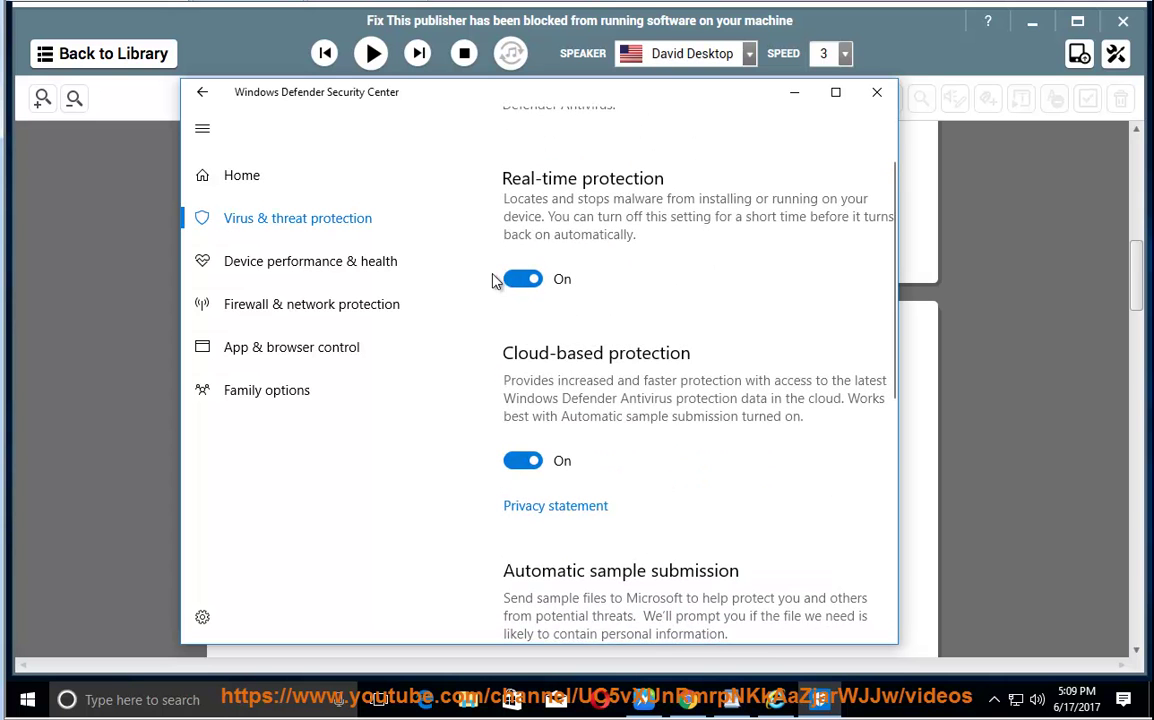
Switch Real-time protection off and approve the administrator permission prompt
scroll(536, 459, "down", 3)
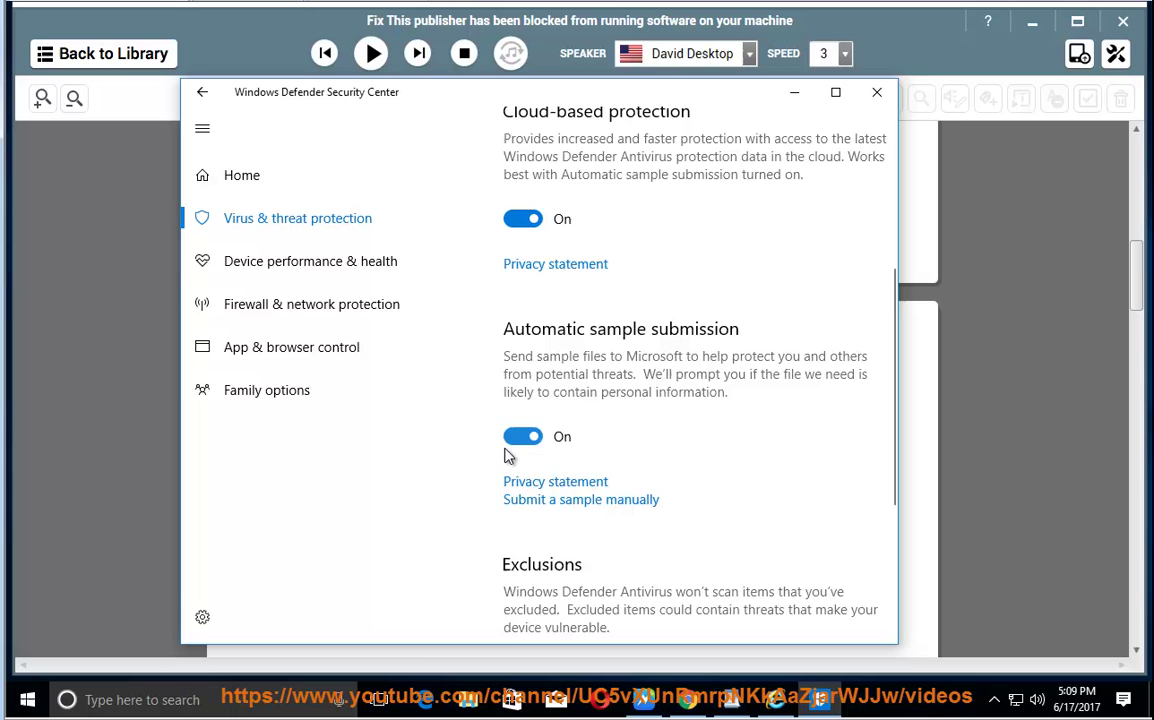
scroll(516, 437, "up", 4)
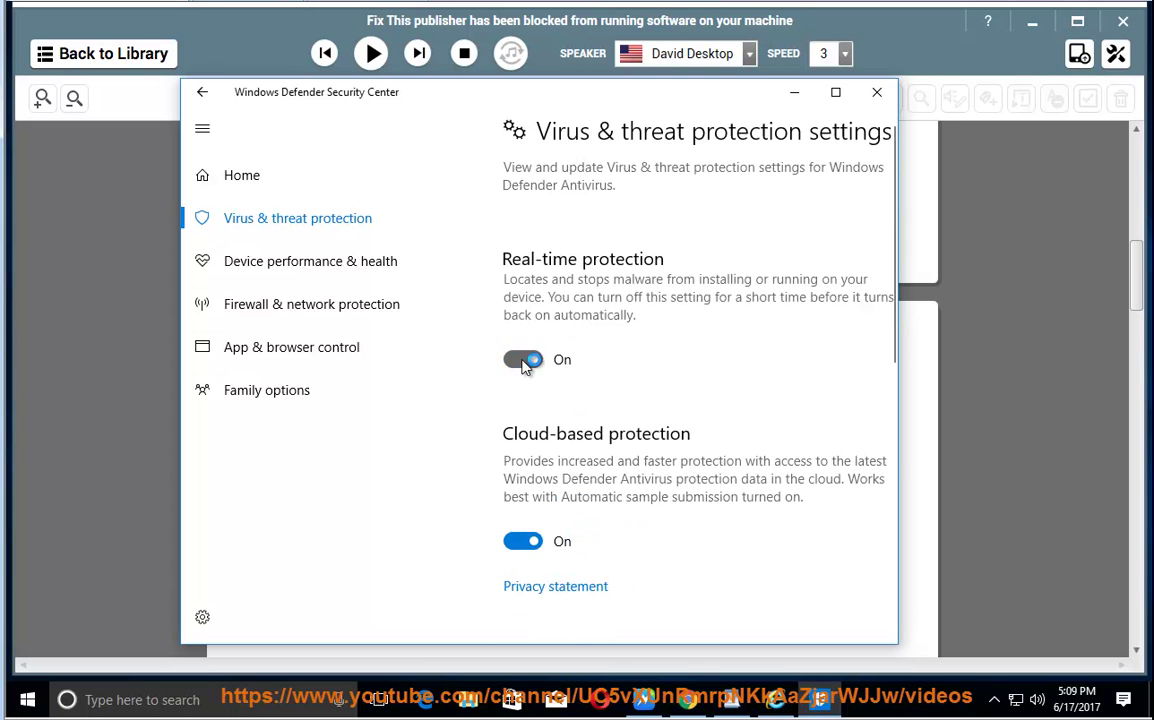
left_click(524, 366)
left_click(531, 468)
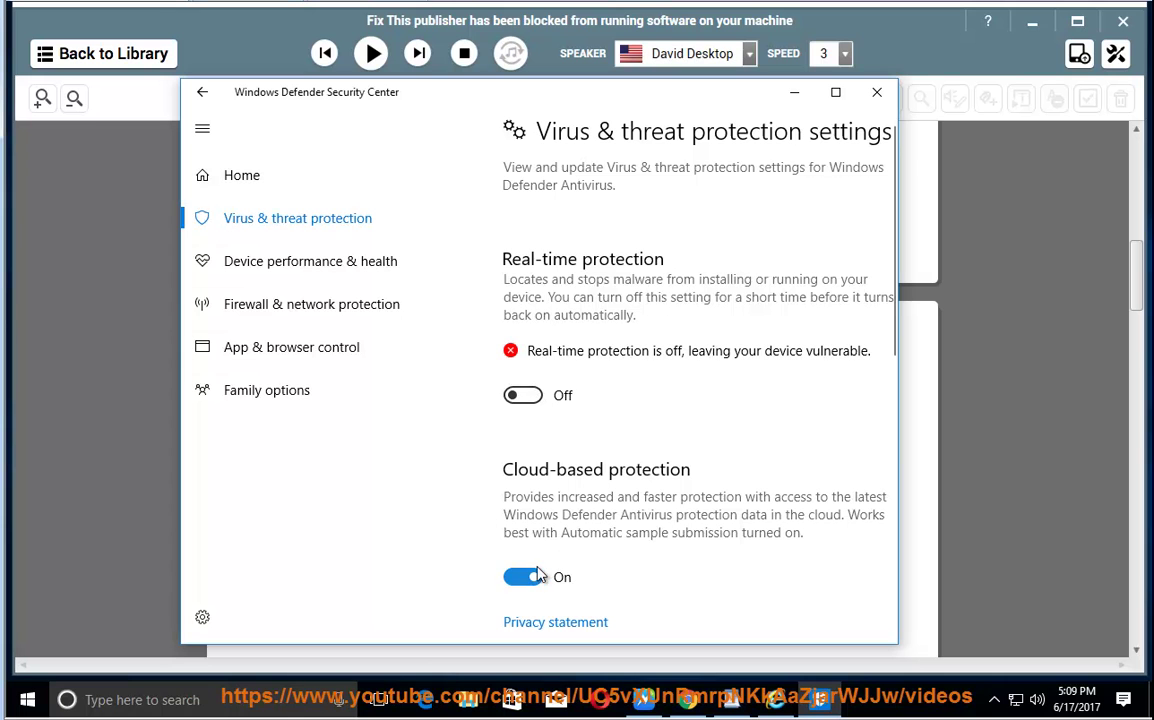
left_click(528, 395)
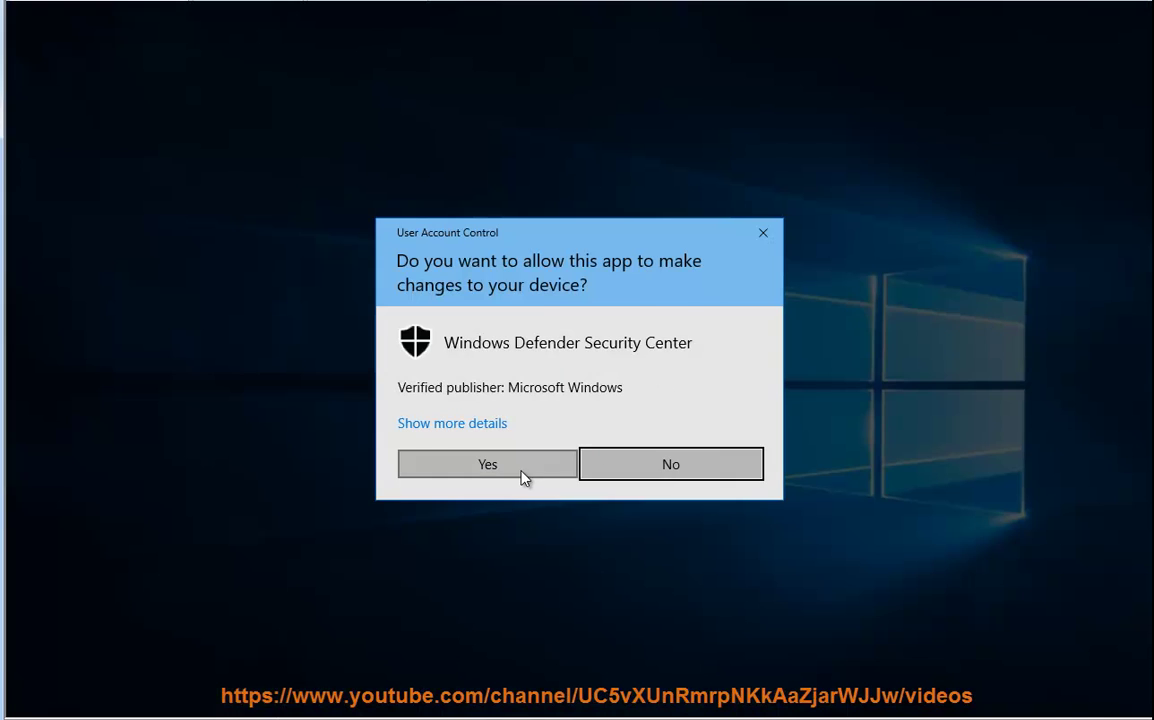
left_click(523, 477)
Close Windows Defender and have the avast-scan and SmartScreen tips read, pausing at item 6
left_click(877, 93)
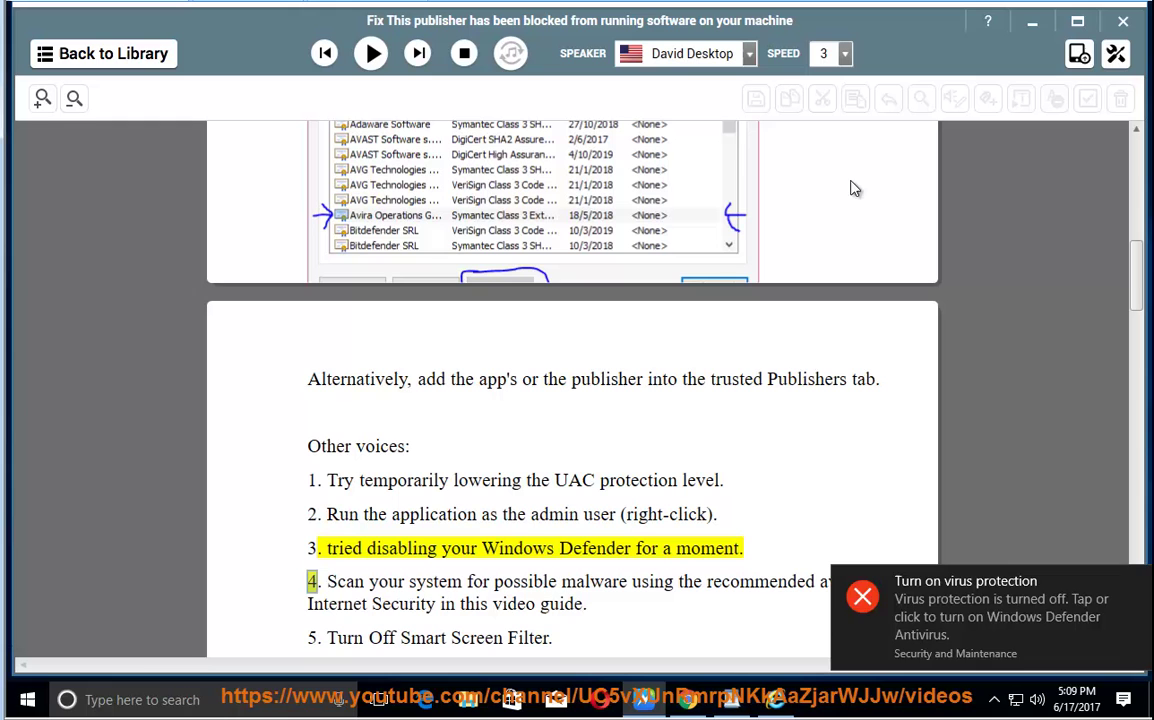
left_click(371, 53)
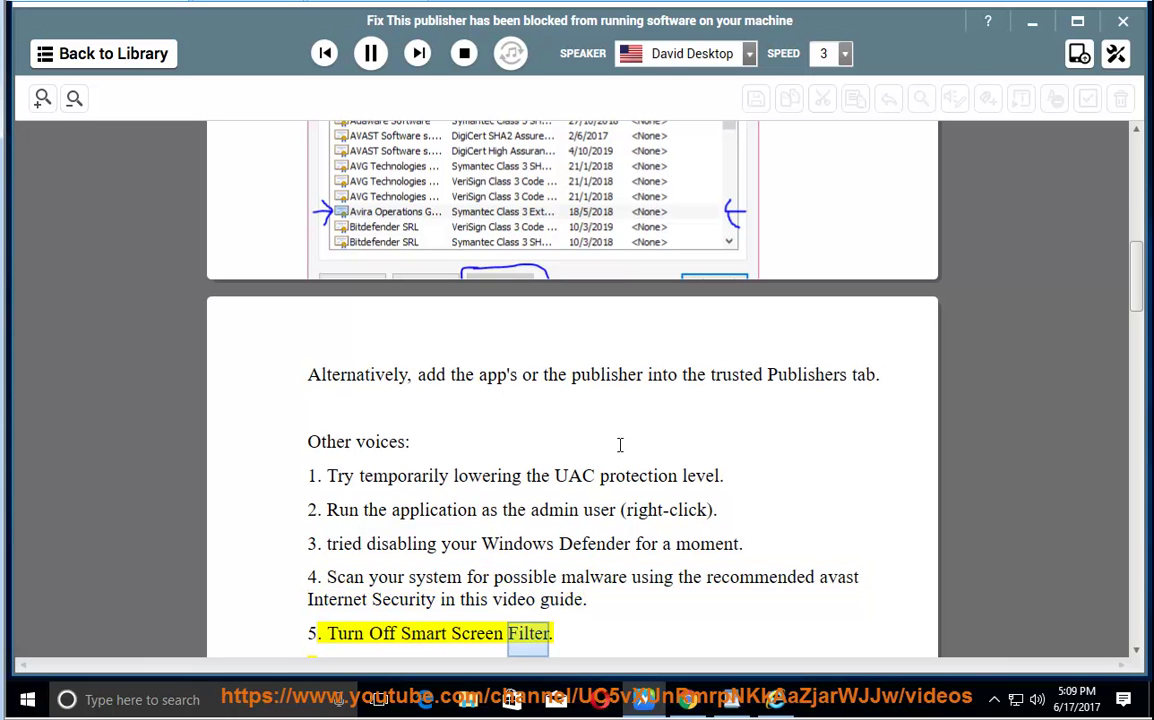
left_click(370, 53)
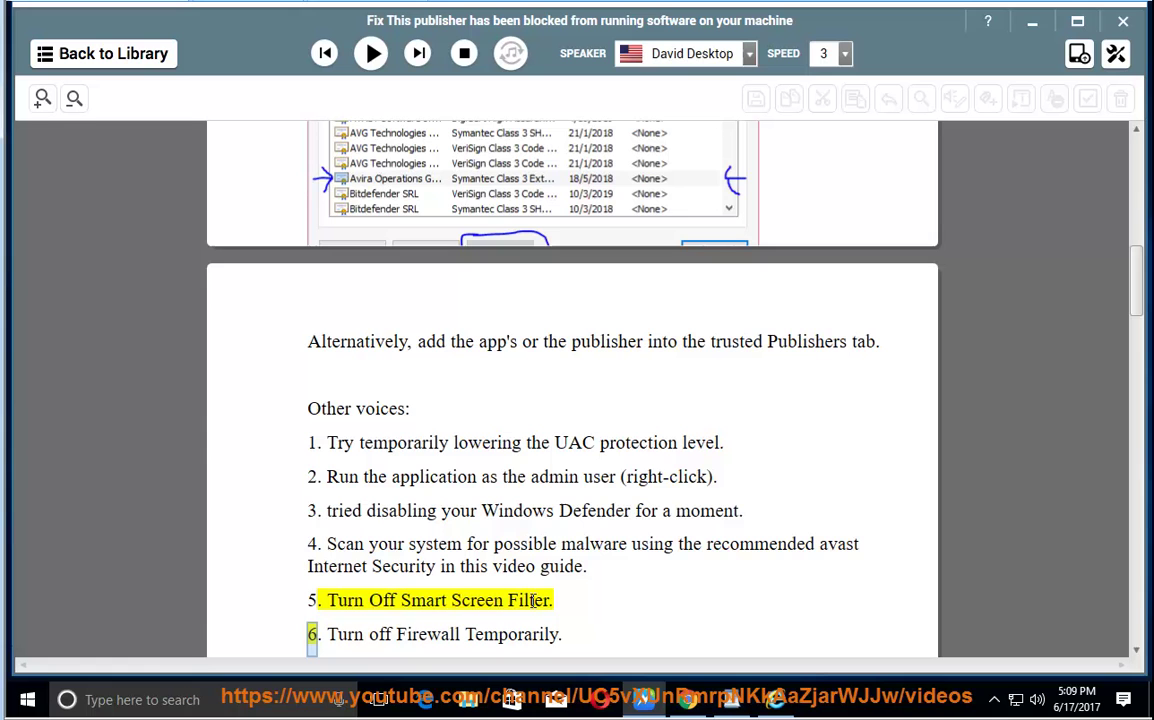
Select 'Smart Screen Filter' in step 5 and bring up Windows search for the browser
left_click_drag(550, 600, 398, 601)
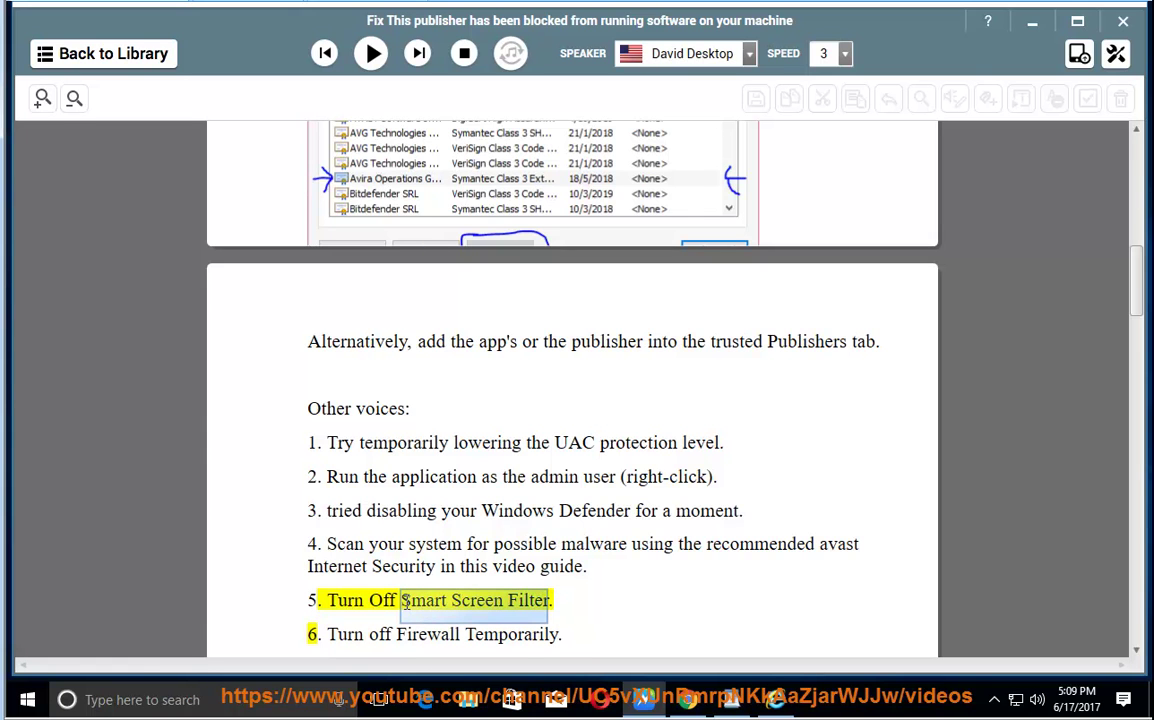
right_click(408, 600)
left_click(455, 533)
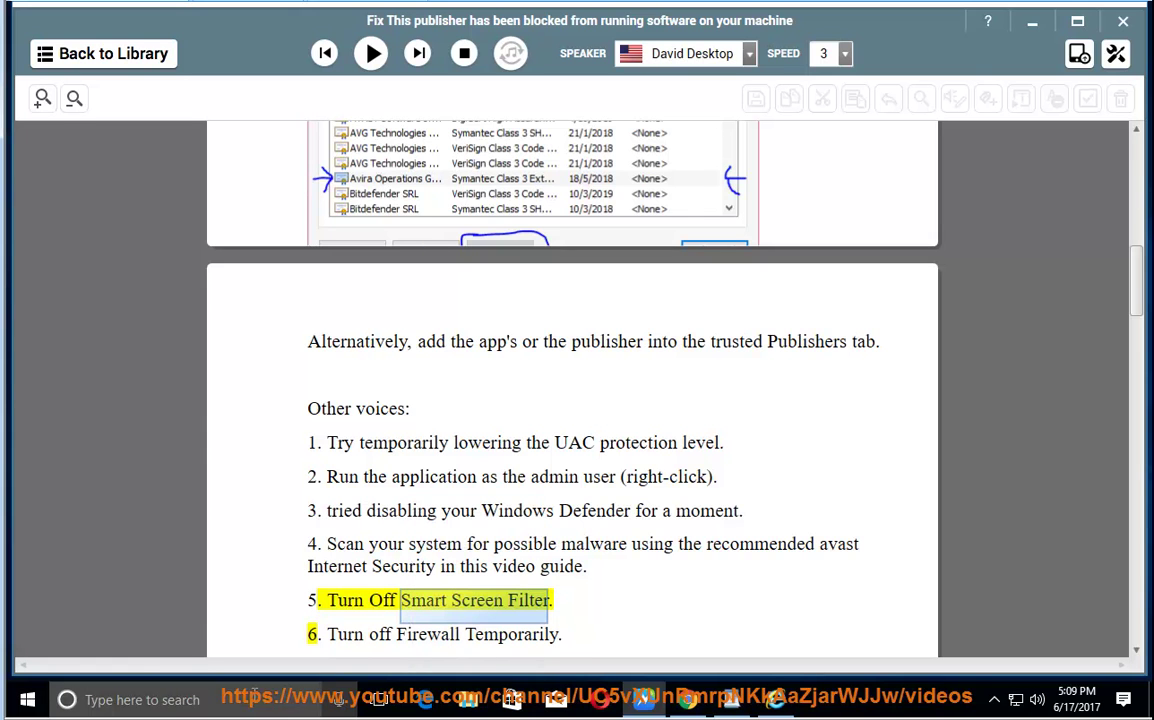
left_click(270, 703)
type("Internet Explorer")
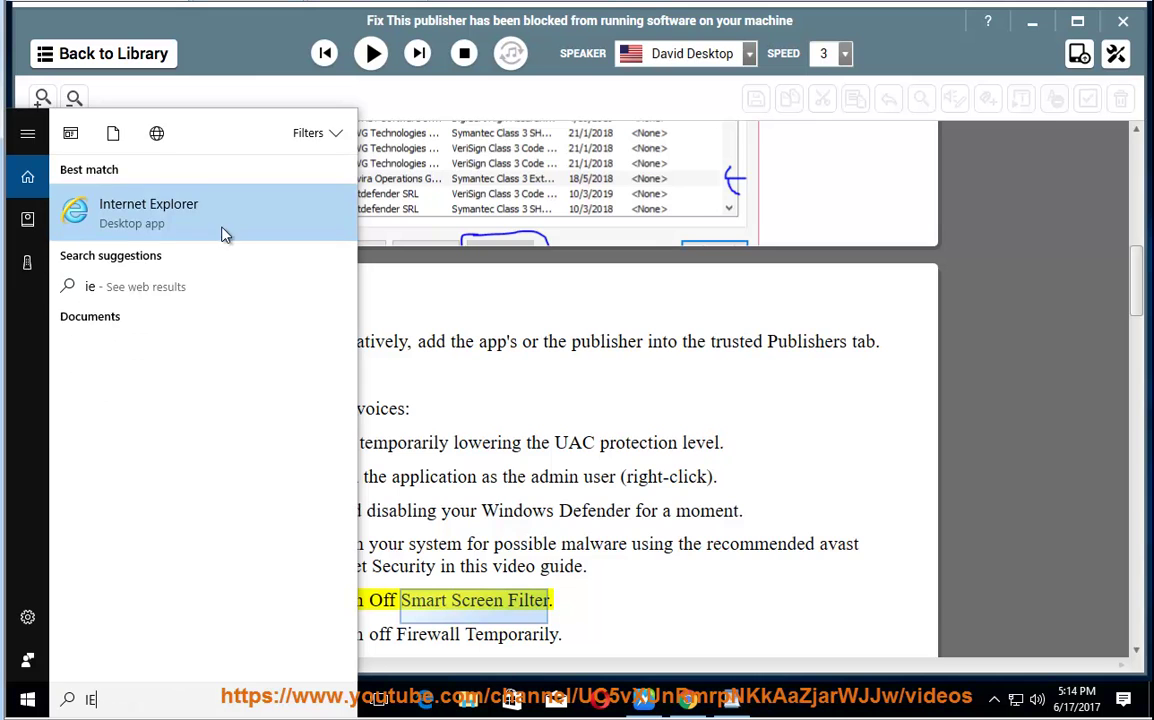
left_click(224, 230)
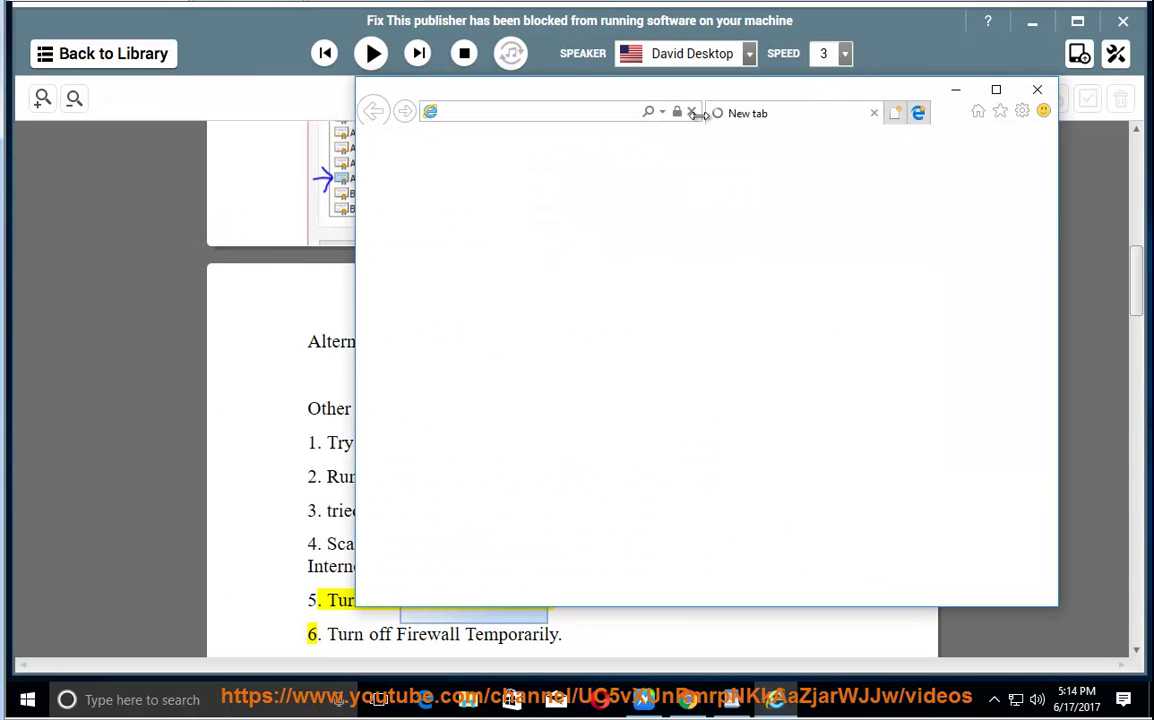
left_click(1023, 113)
mouse_move(841, 192)
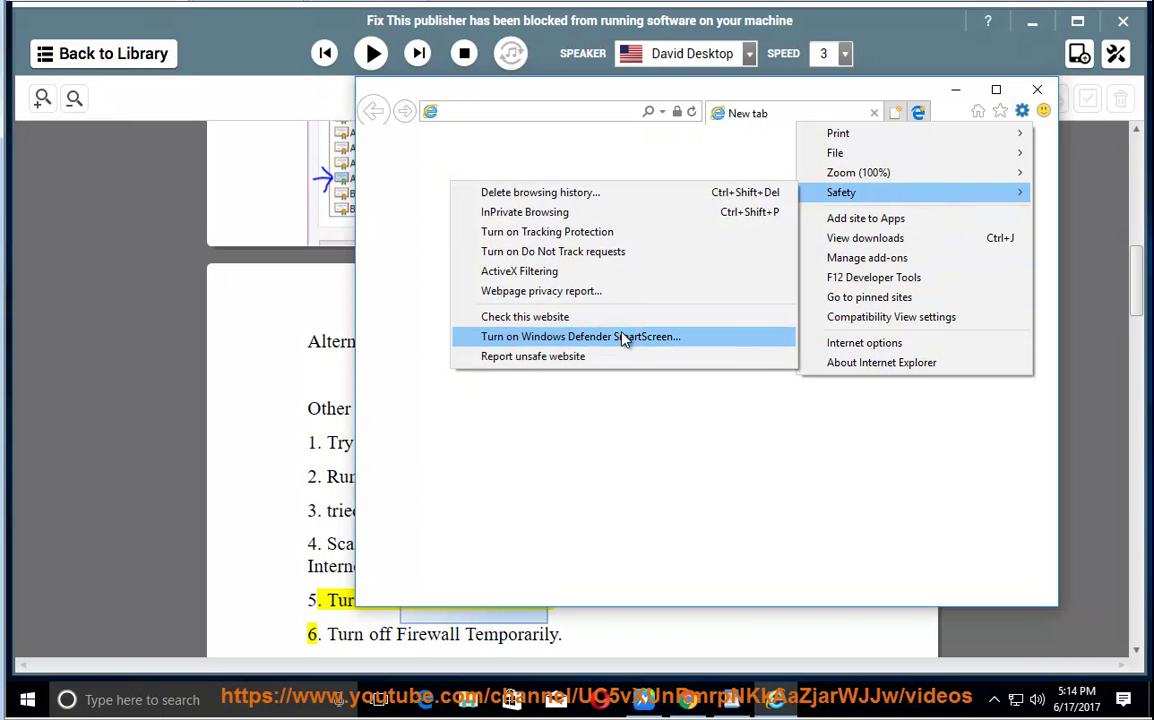
left_click(619, 338)
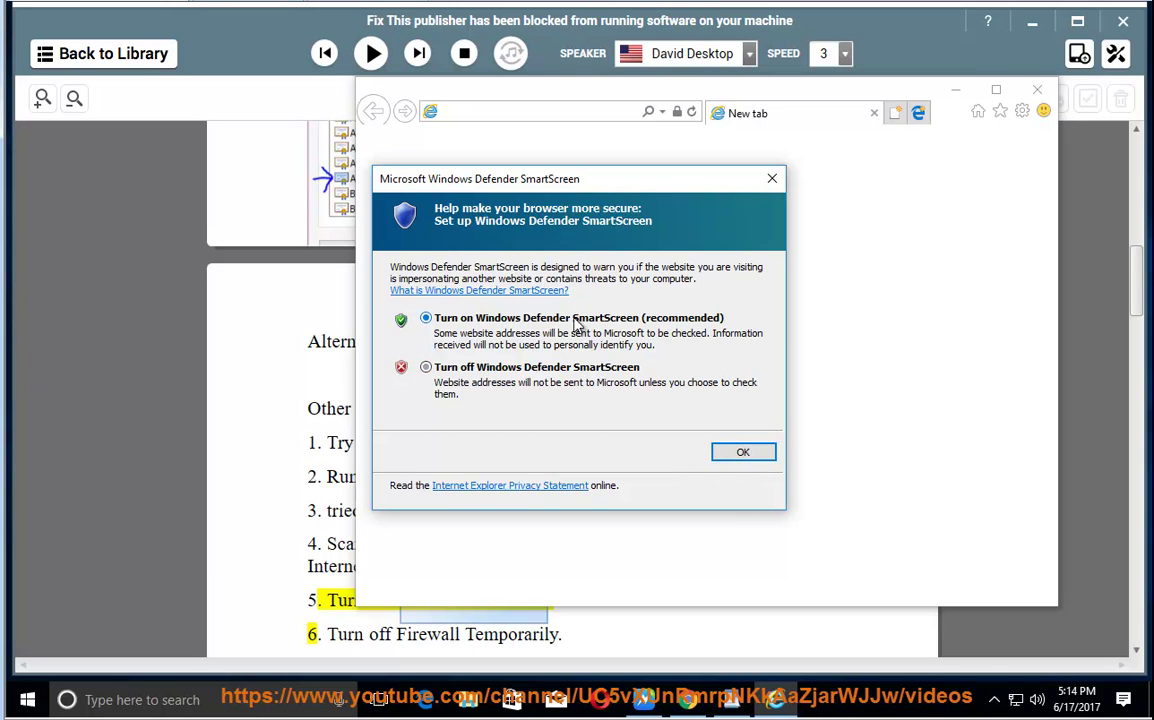
left_click(772, 178)
Close the blank browser, have the step 6 firewall tip read, and open Network and Sharing settings
left_click(955, 90)
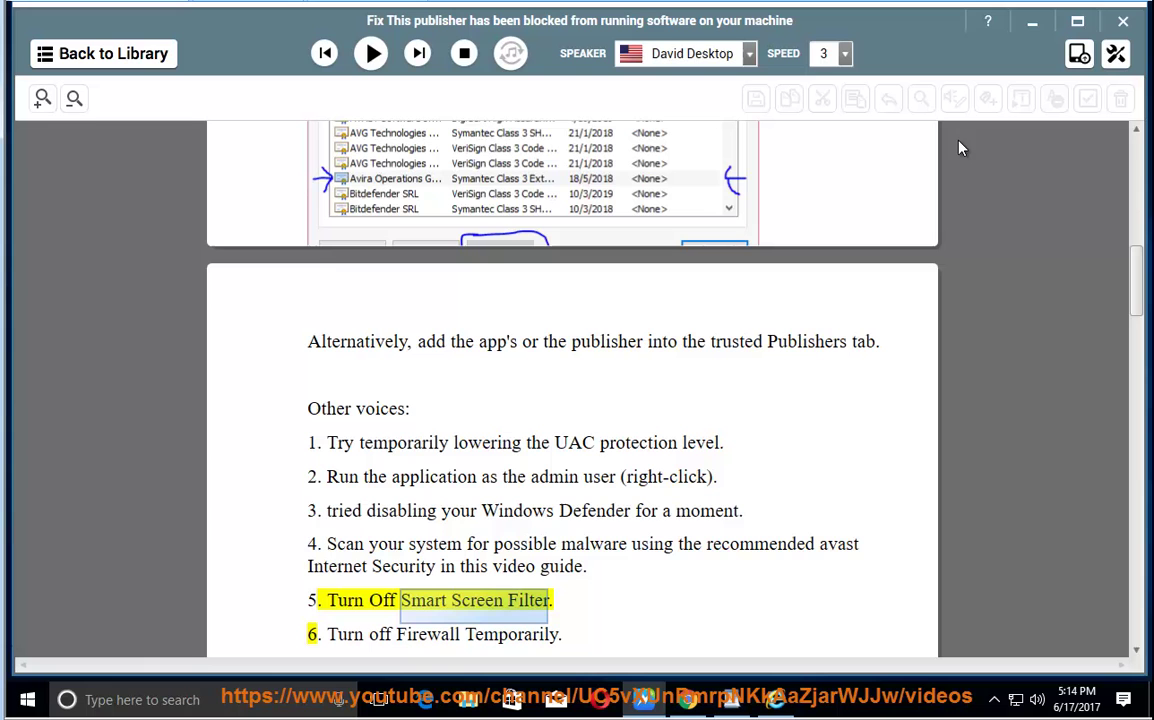
left_click(370, 53)
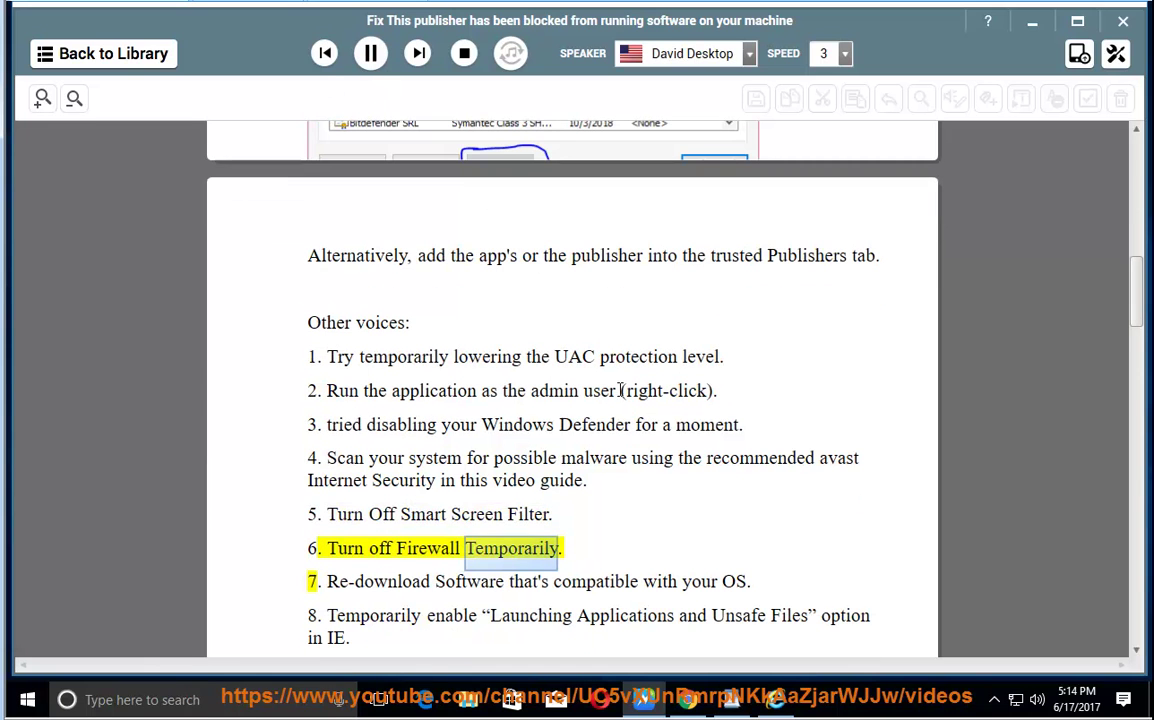
left_click(369, 53)
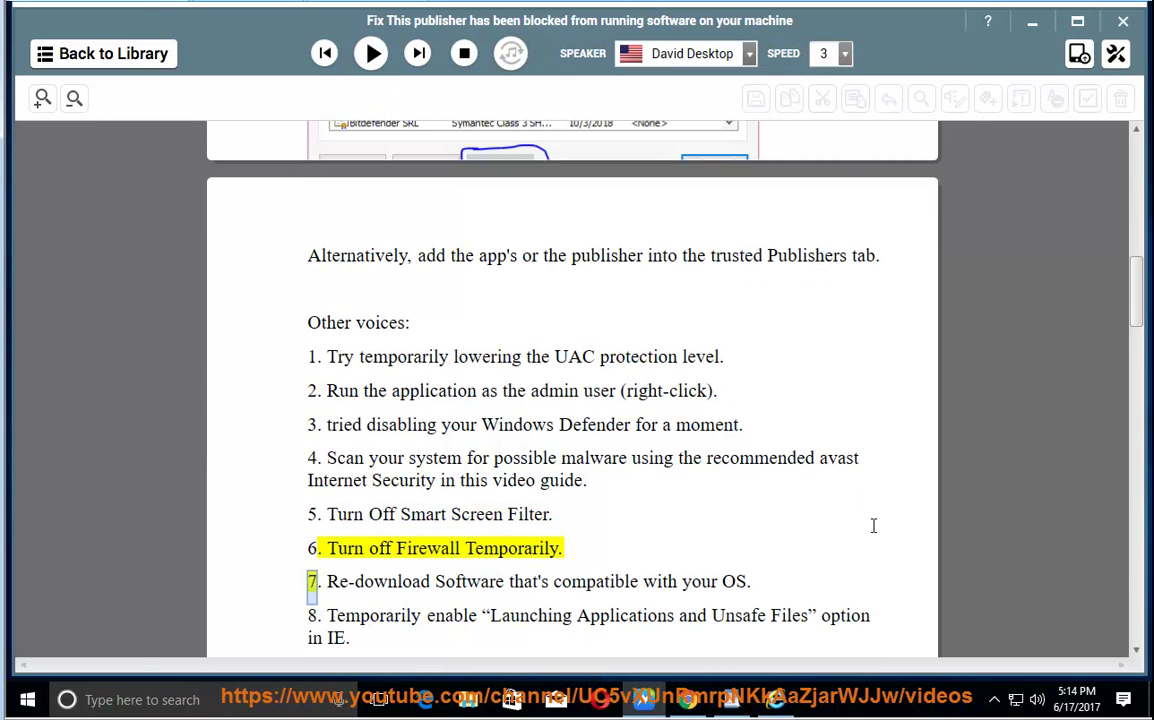
right_click(1017, 706)
left_click(930, 632)
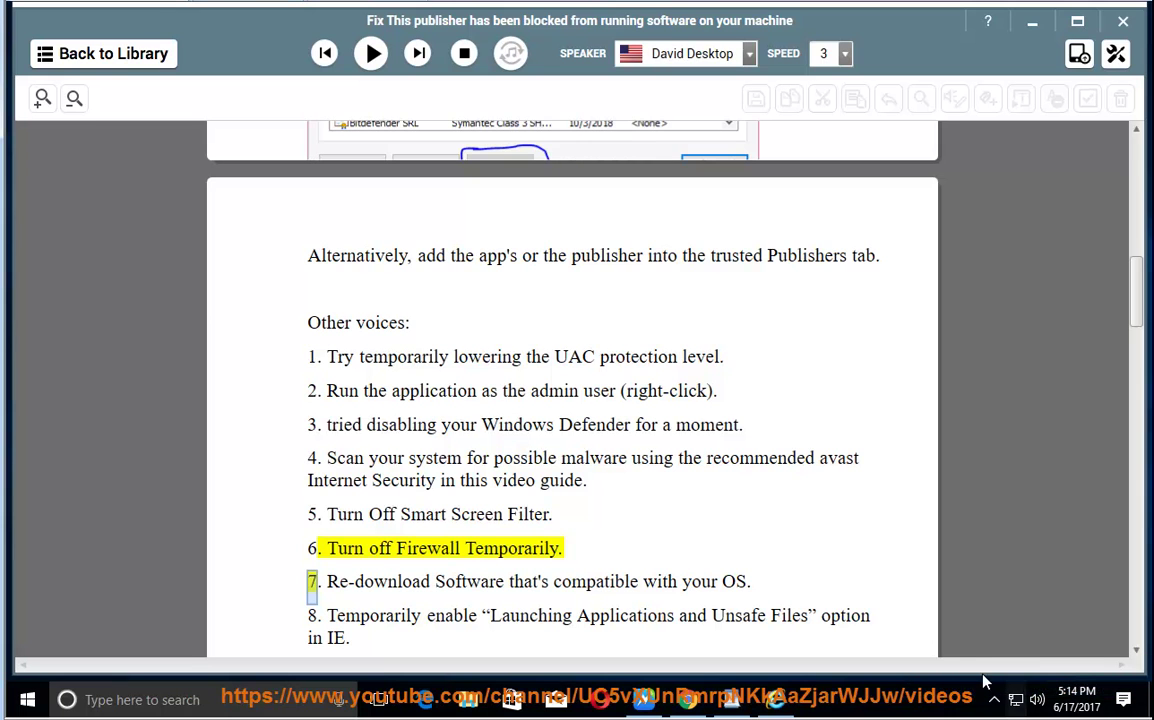
Choose Turn off Windows Firewall for private and public networks, confirm, and close the firewall window
left_click(336, 199)
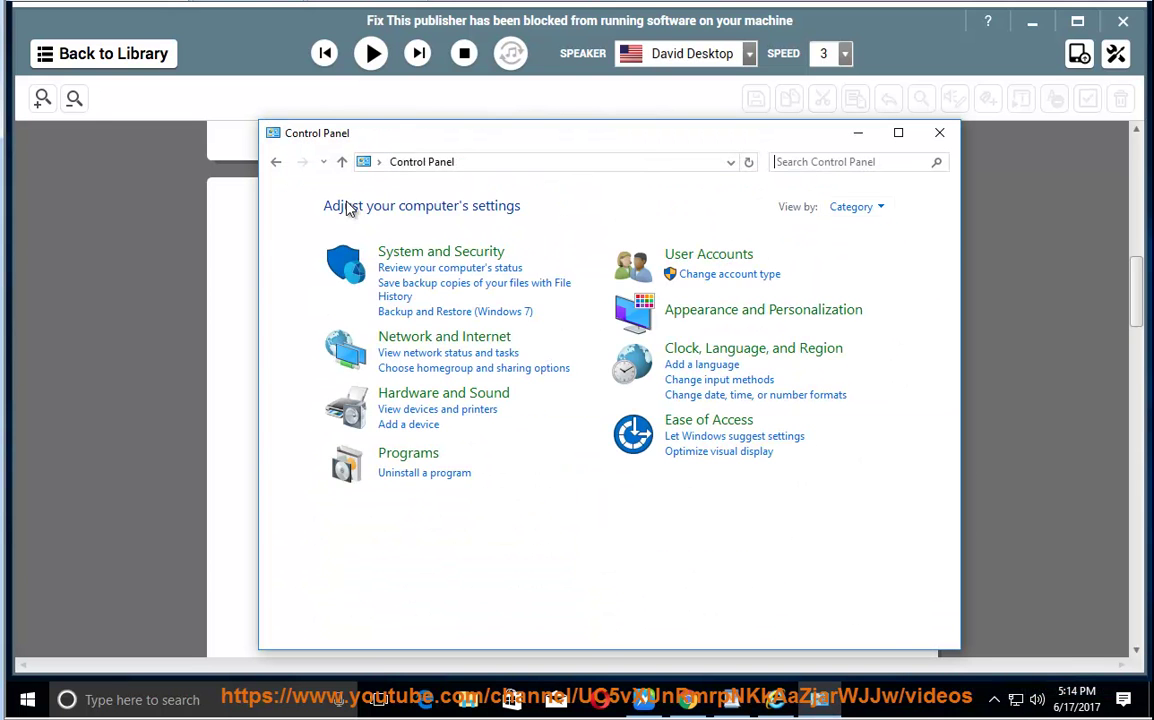
left_click(453, 258)
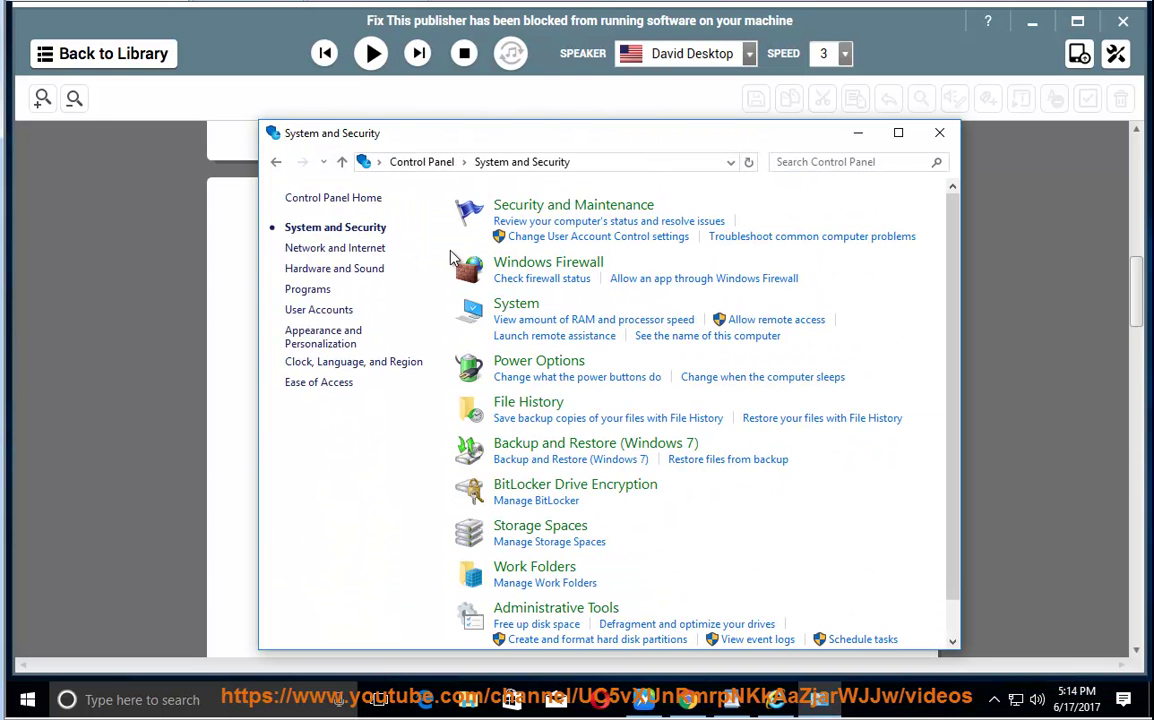
left_click(578, 273)
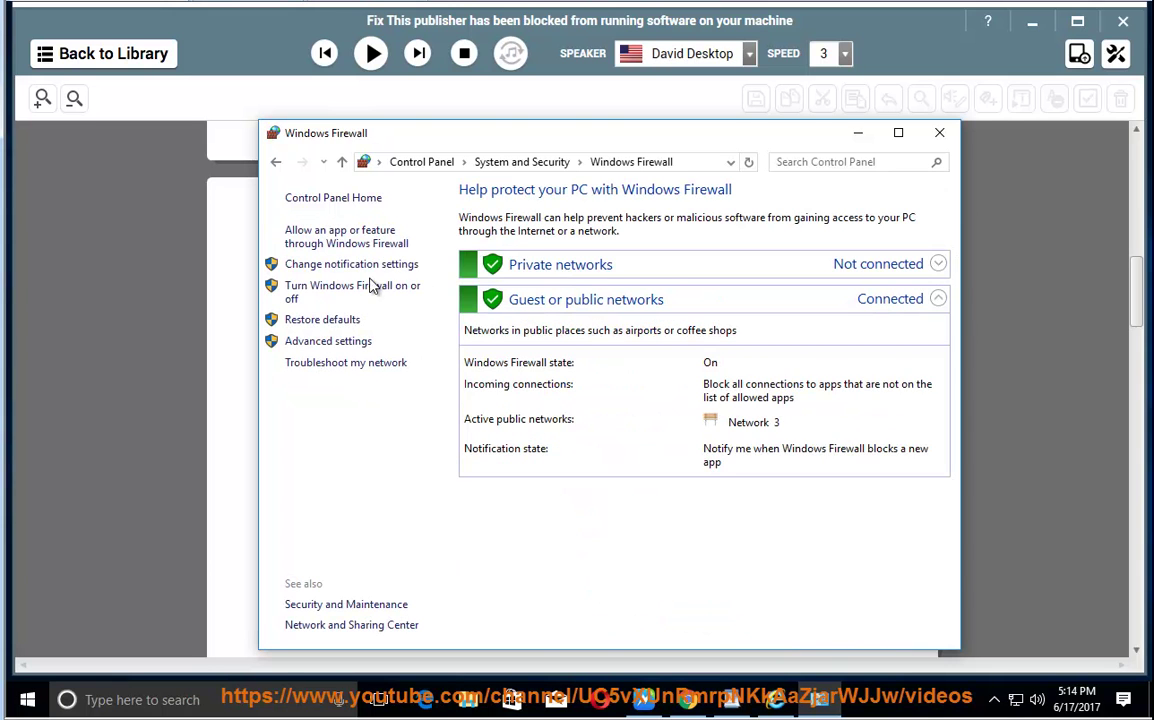
left_click(360, 292)
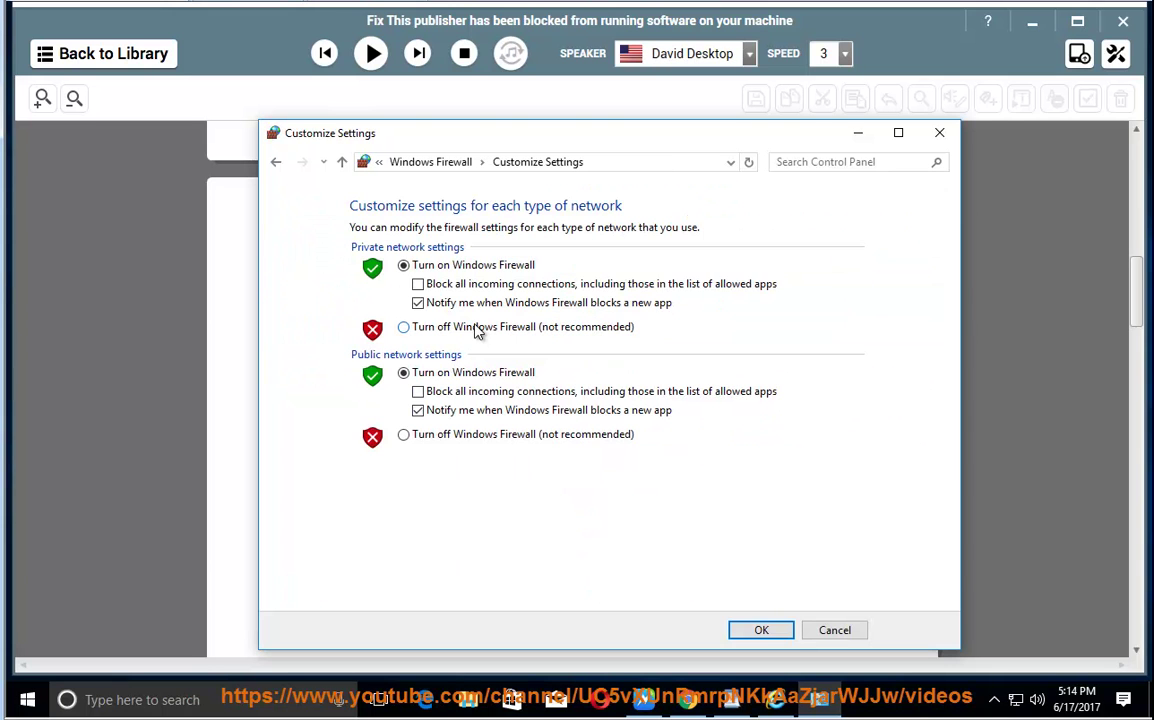
left_click(476, 329)
left_click(476, 437)
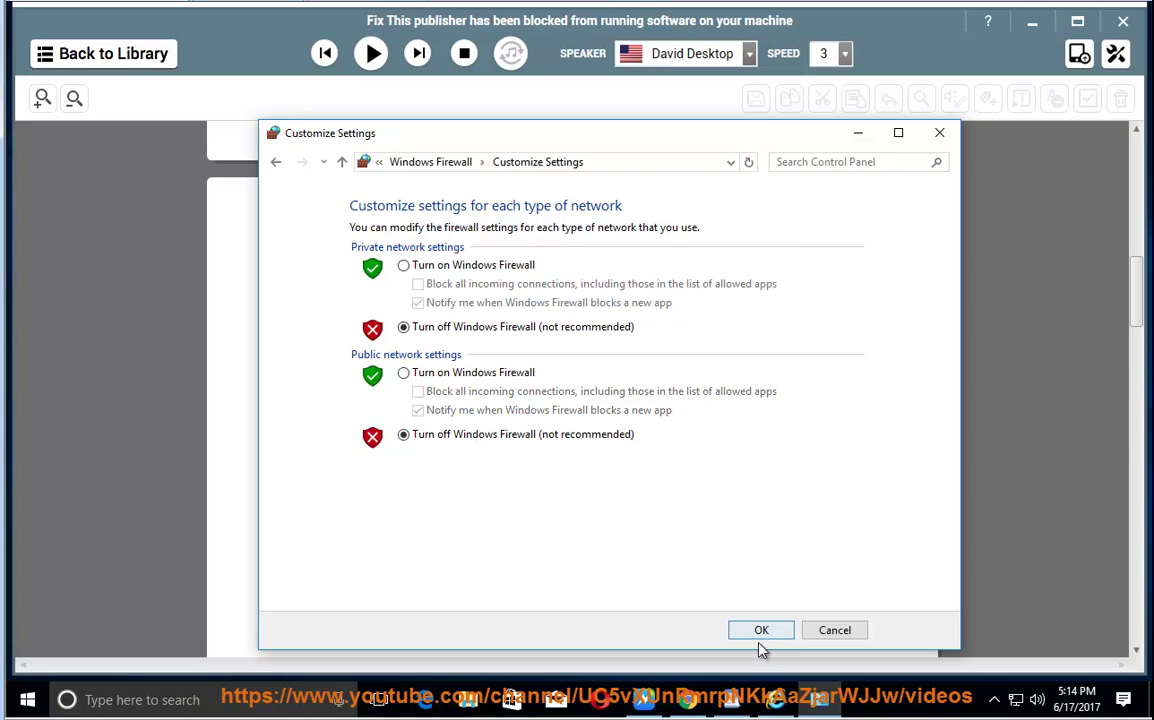
left_click(840, 630)
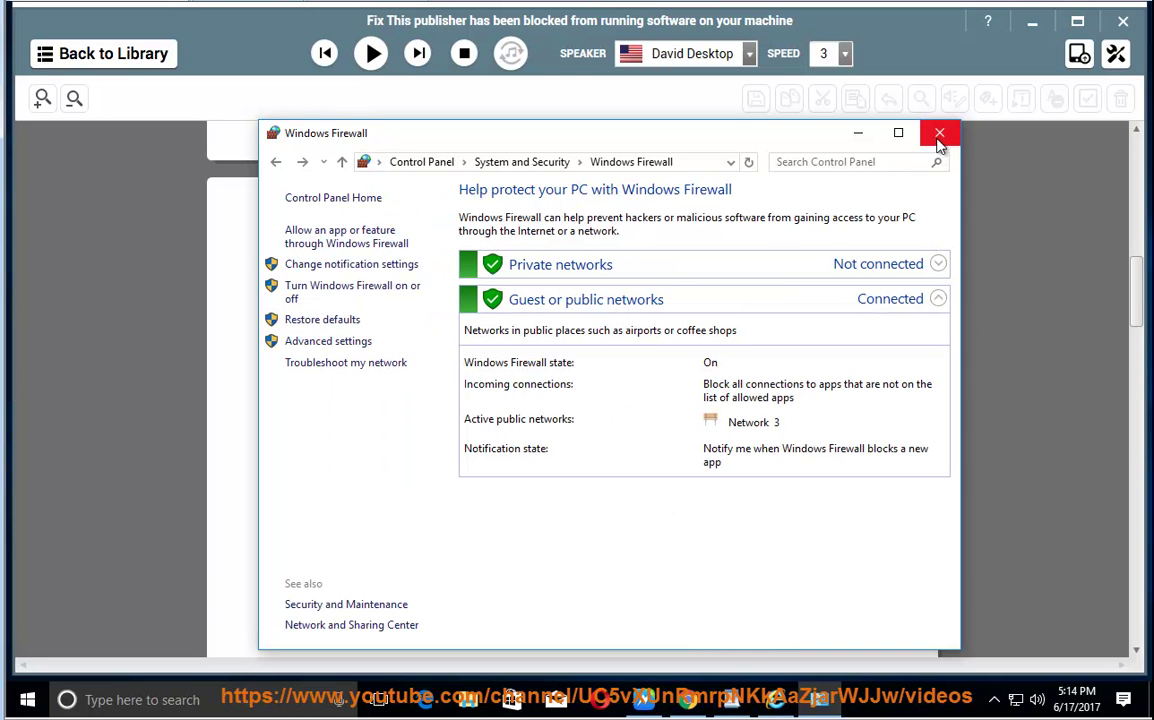
left_click(940, 140)
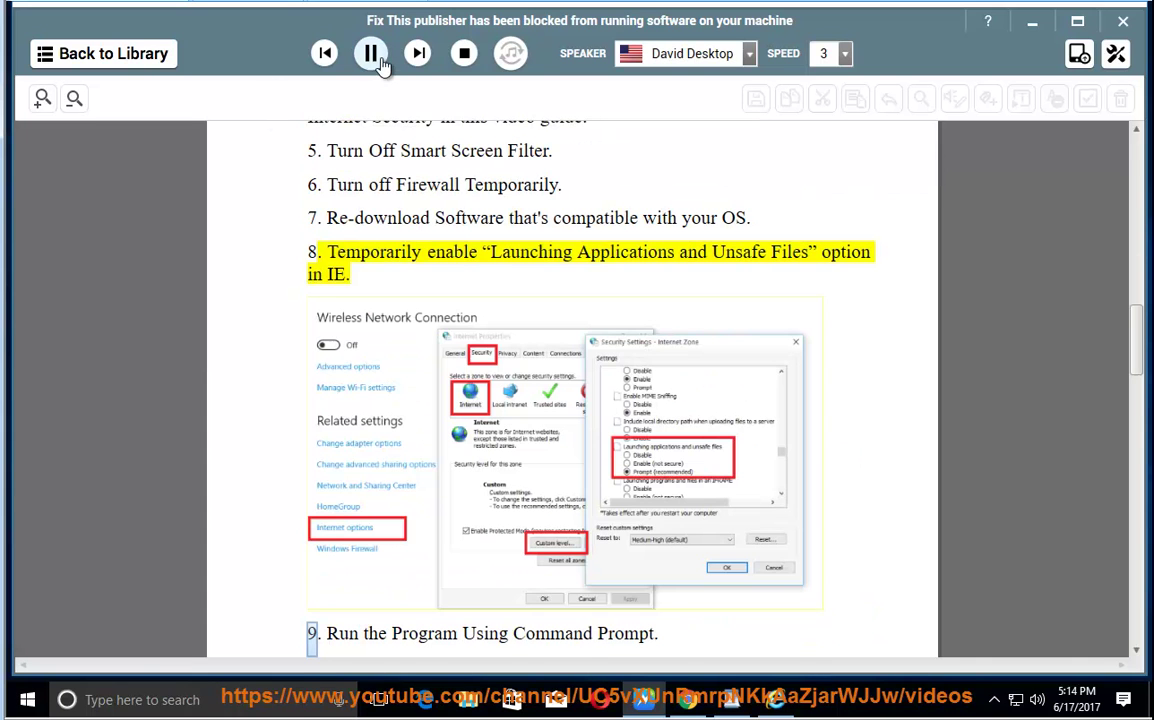
Pause the read-aloud at step 9, Run the Program Using Command Prompt
left_click(370, 53)
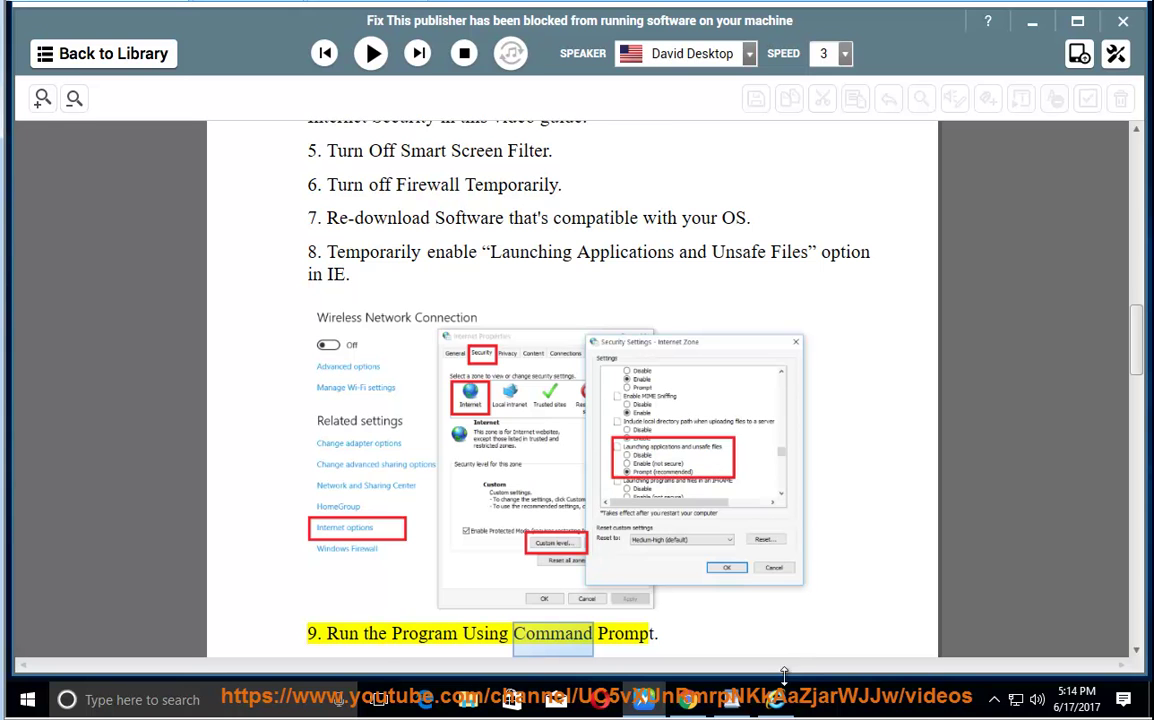
Bring up Internet Explorer's Internet Options, glancing at the Advanced settings
left_click(776, 699)
left_click(1021, 111)
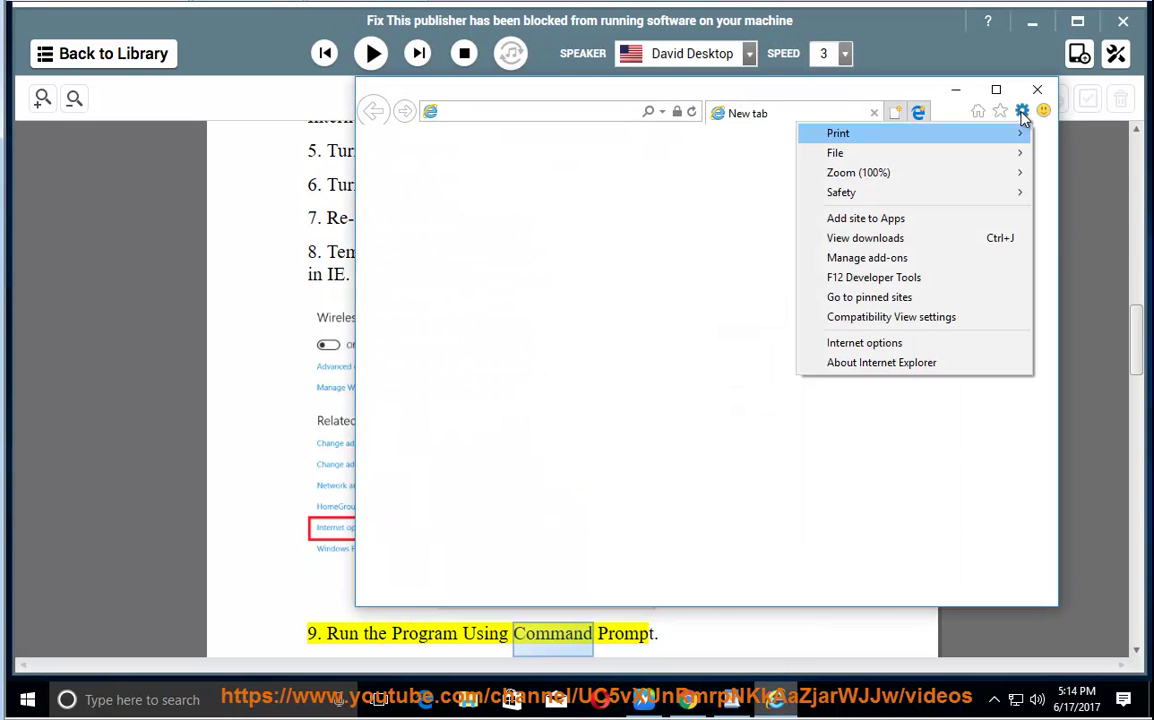
left_click(912, 343)
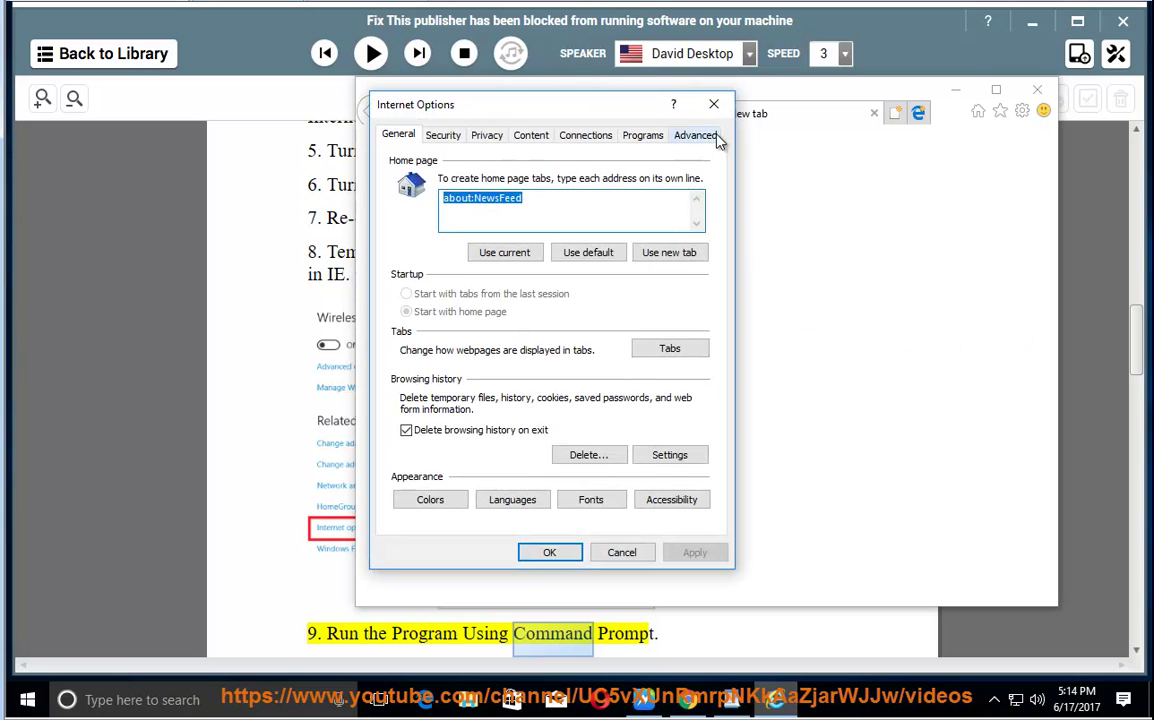
left_click(713, 140)
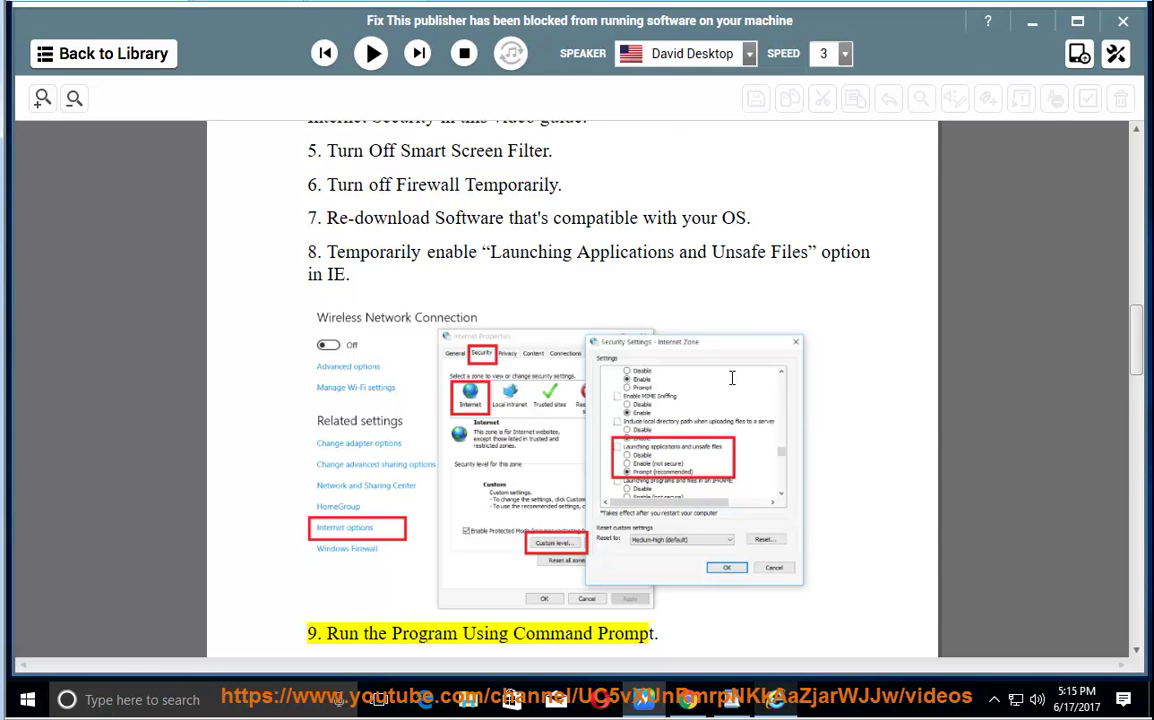
left_click(785, 702)
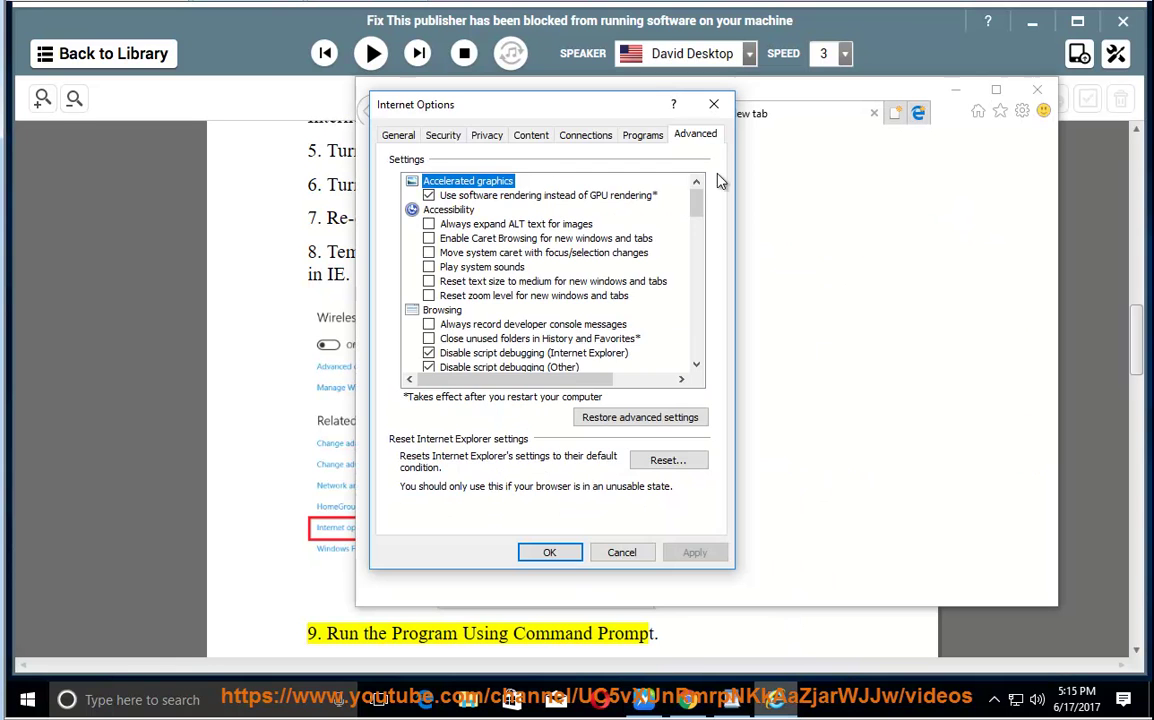
Set Launching applications and unsafe files to Enable in the Internet zone Custom level, then dismiss without applying
left_click(430, 140)
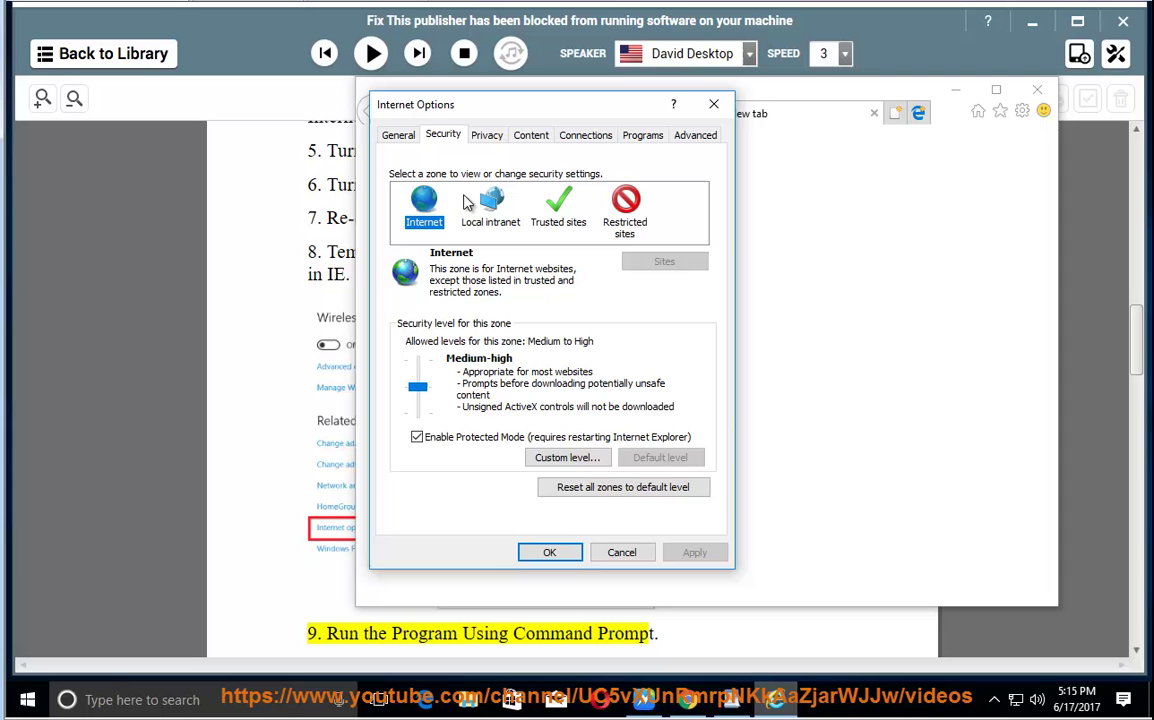
left_click(567, 458)
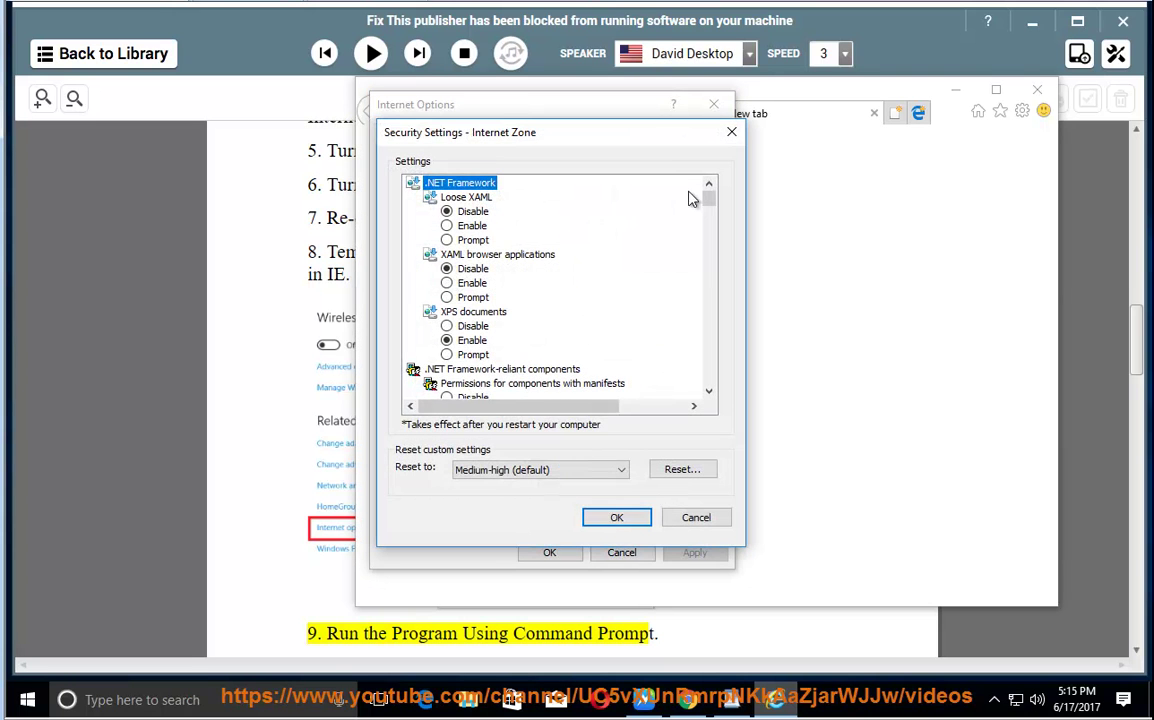
left_click_drag(641, 140, 1008, 119)
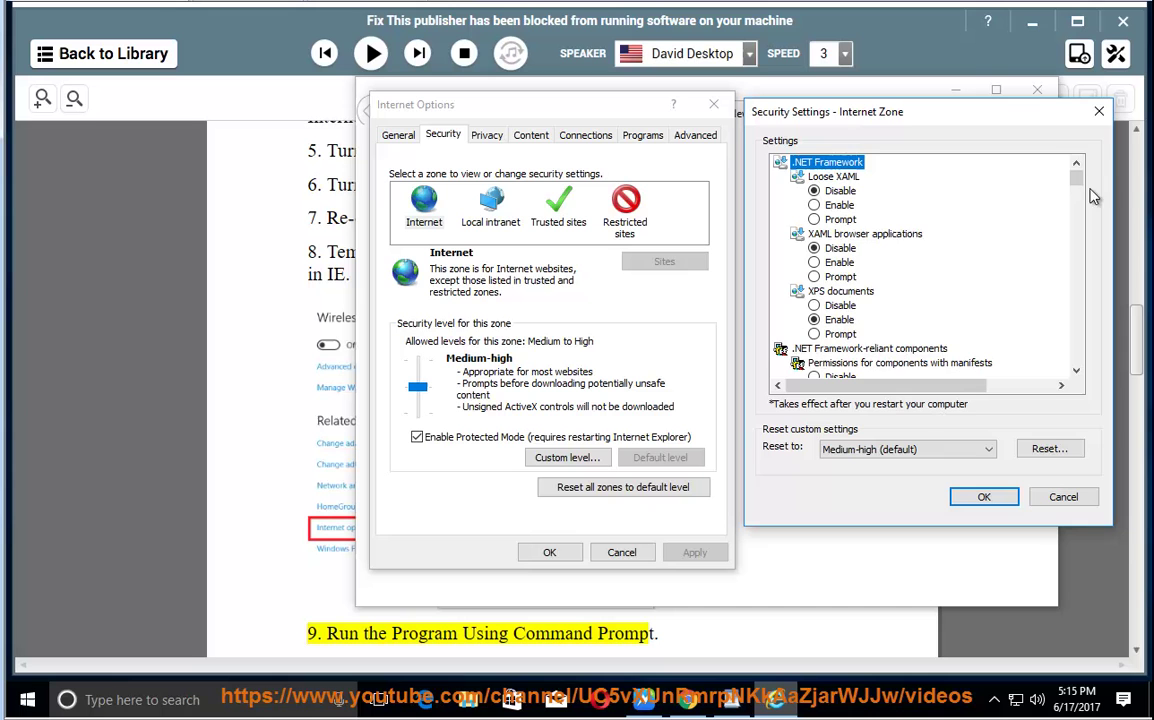
left_click_drag(1078, 180, 1075, 312)
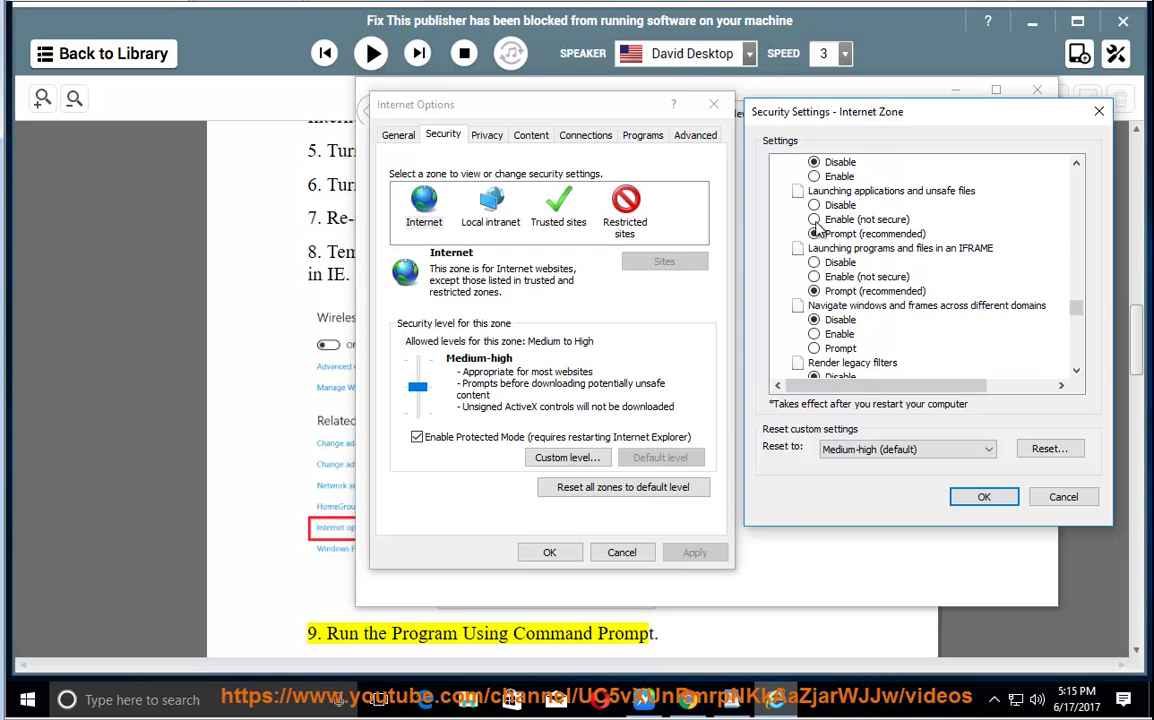
left_click(815, 220)
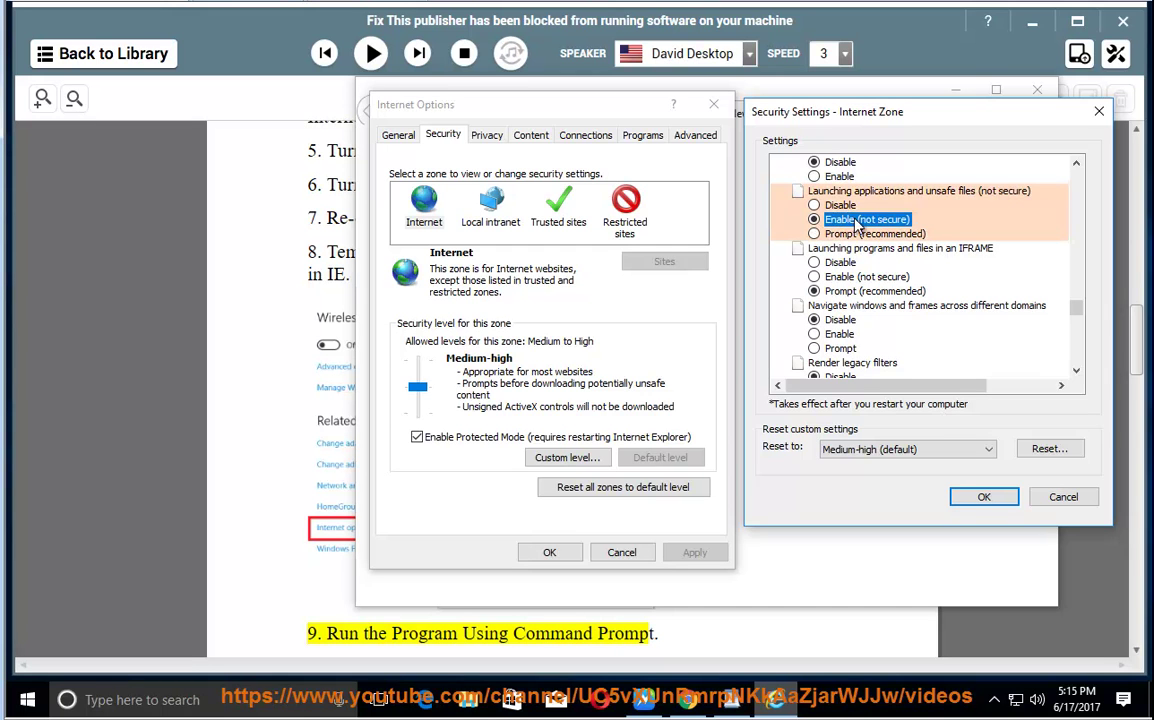
left_click(1086, 499)
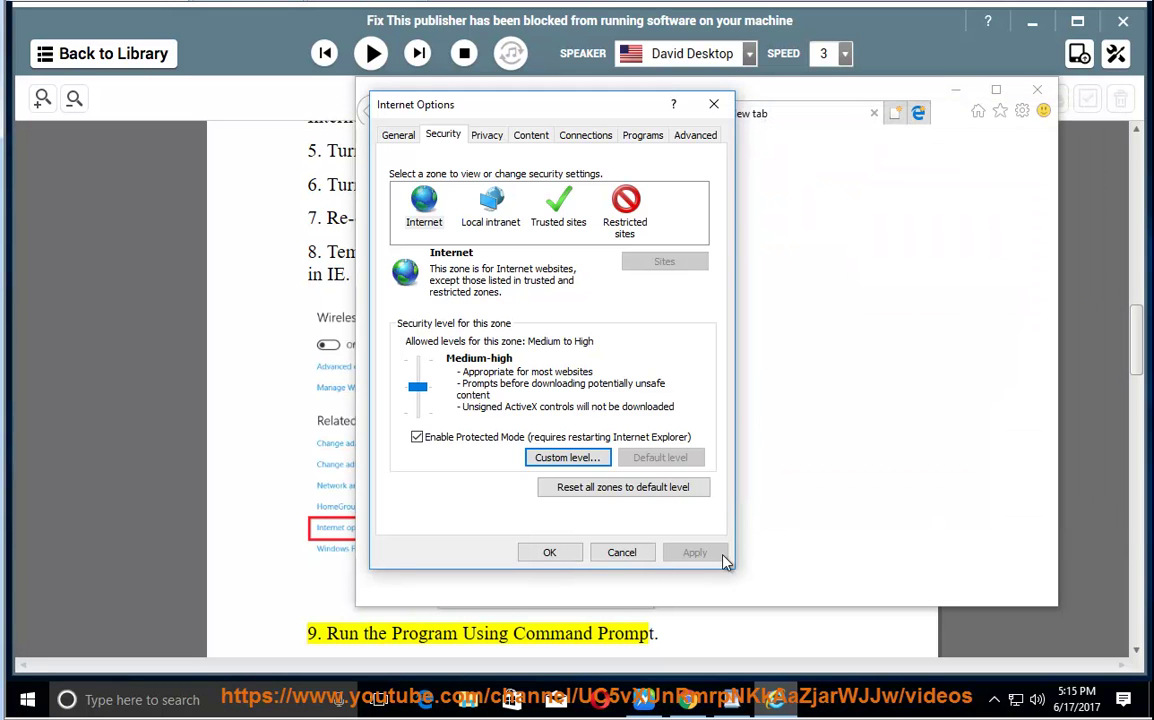
Cancel Internet Options without applying changes, minimize Internet Explorer, and resume NaturalReader playback
left_click(617, 556)
left_click(966, 89)
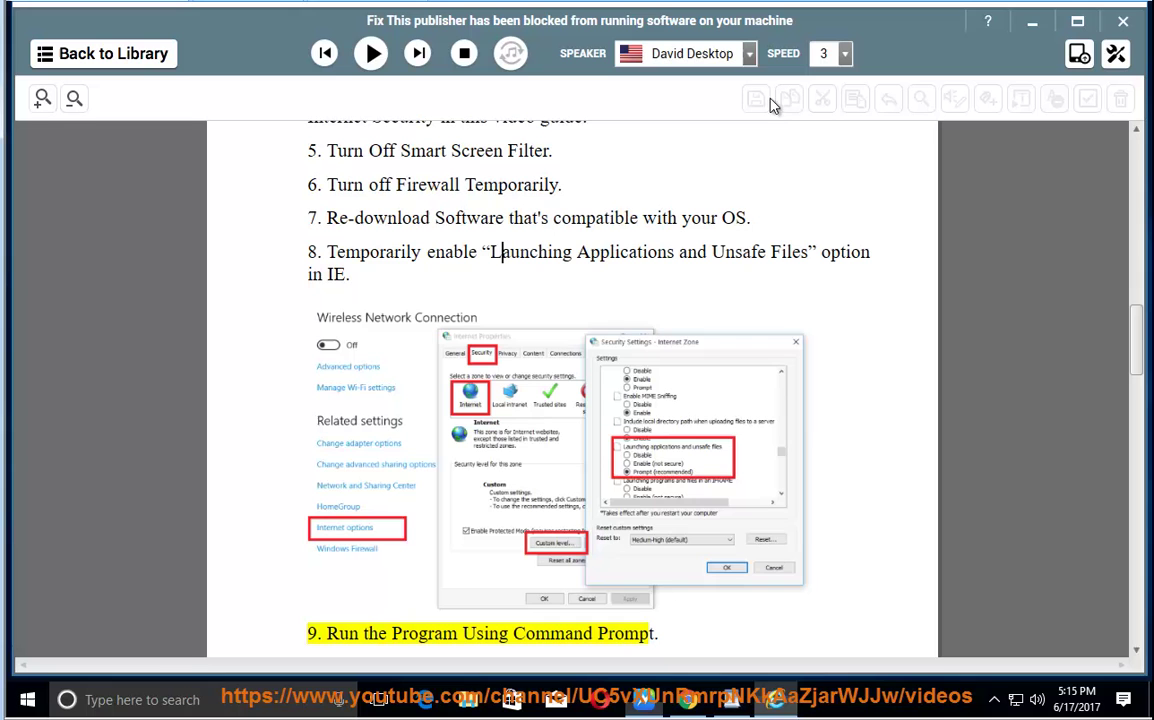
left_click(366, 57)
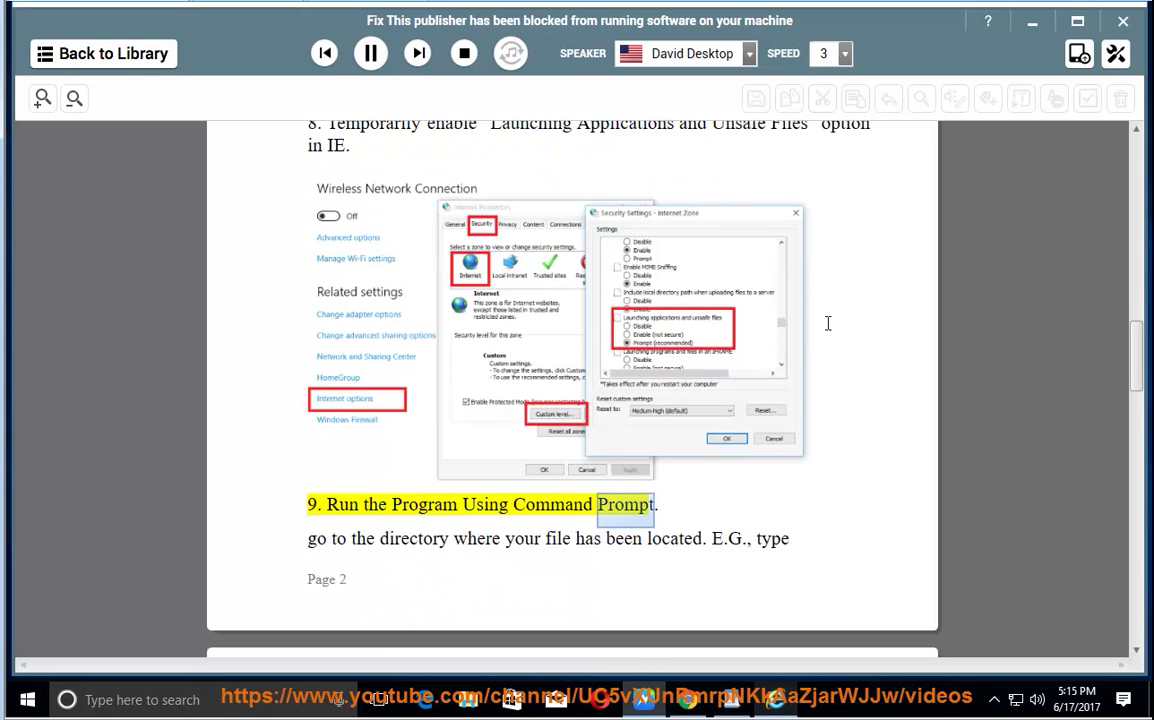